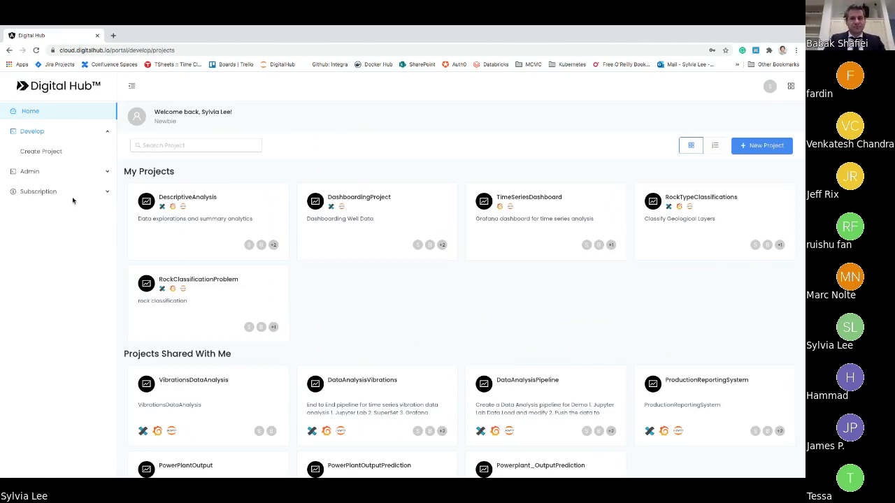
- Start a new Data Exploration project, keeping the Jupyter and Superset components
click(54, 154)
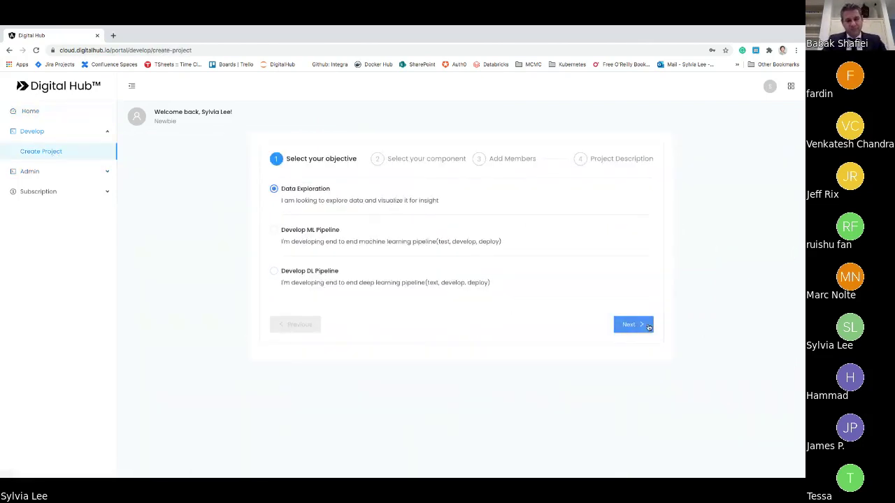
click(648, 327)
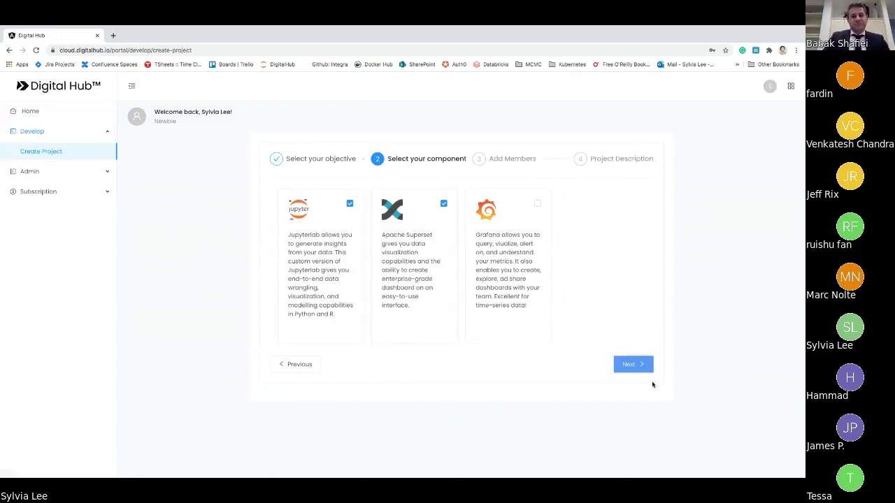
click(641, 368)
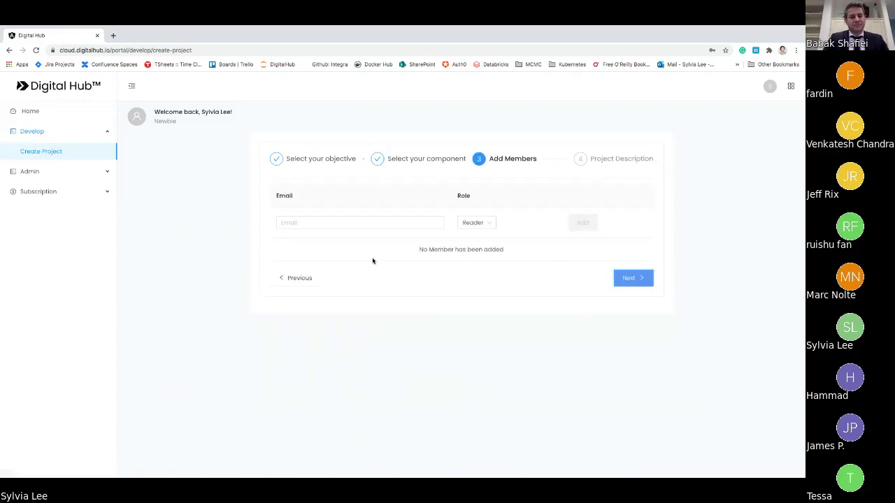
- Add the first member by e-mail address with the Owner role
click(377, 224)
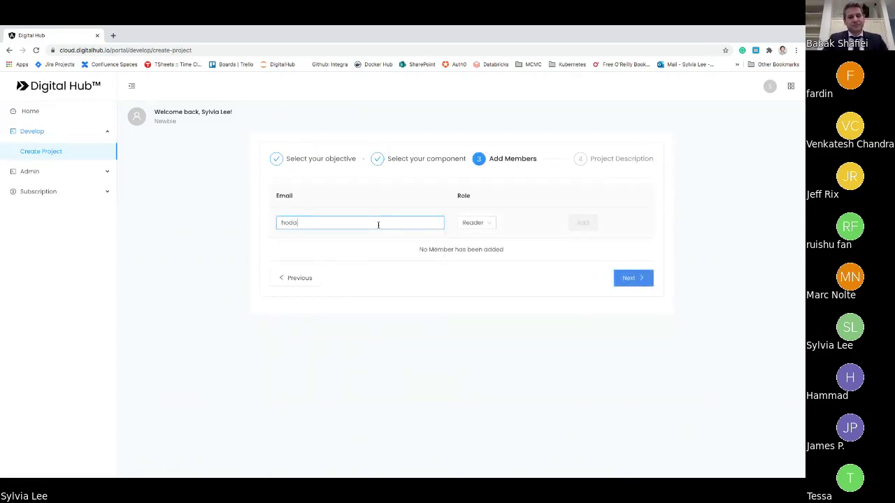
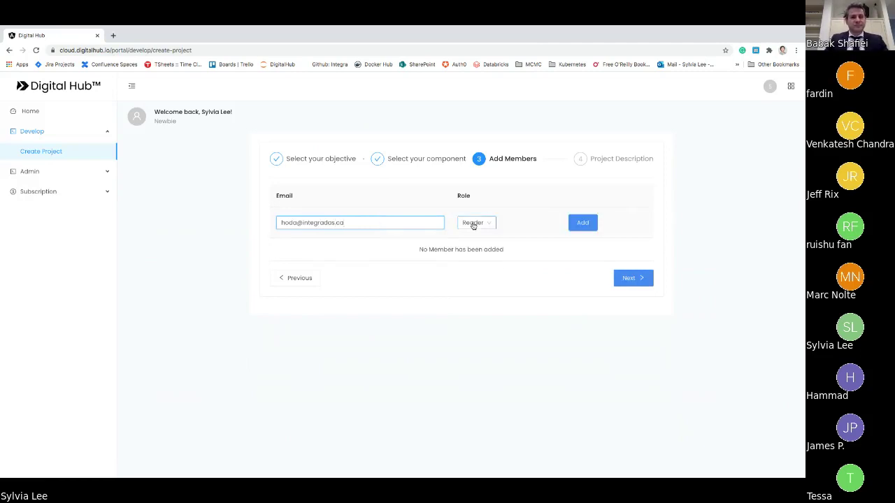
click(475, 222)
click(470, 252)
click(585, 223)
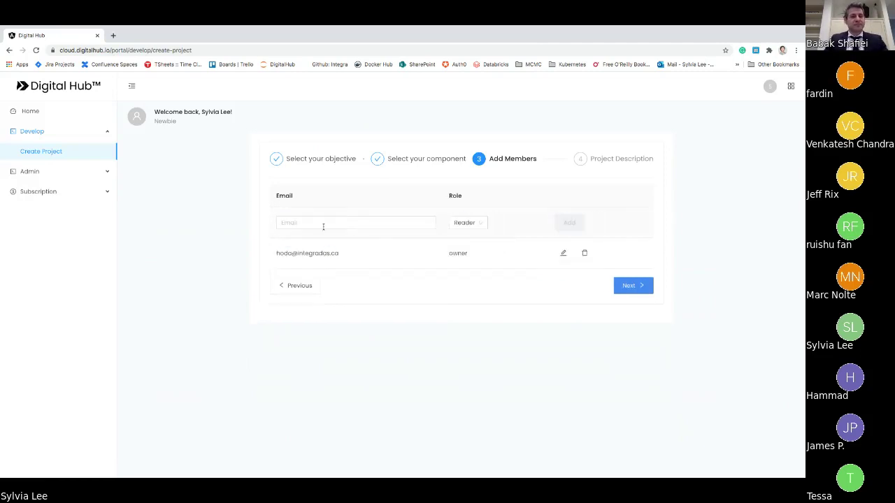
- Add a second member, chosen from the e-mail suggestions, as Owner and proceed to the description
click(301, 222)
text(babak)
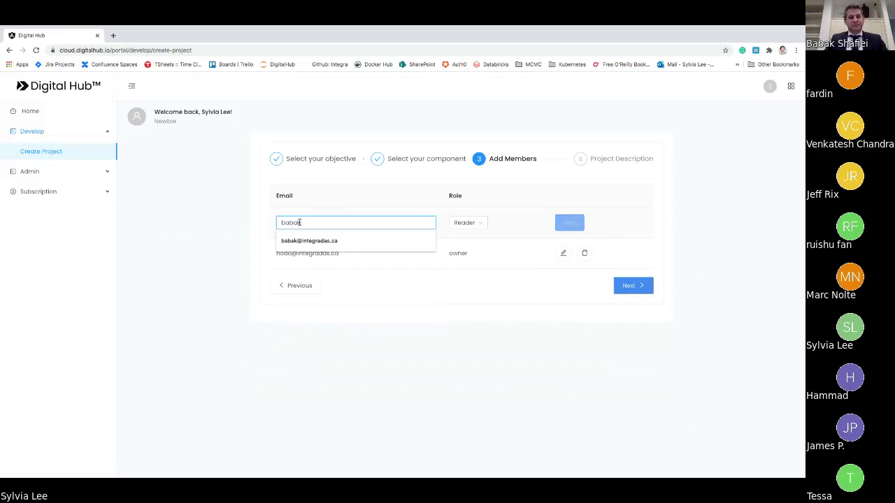
key(Down)
key(Return)
click(465, 222)
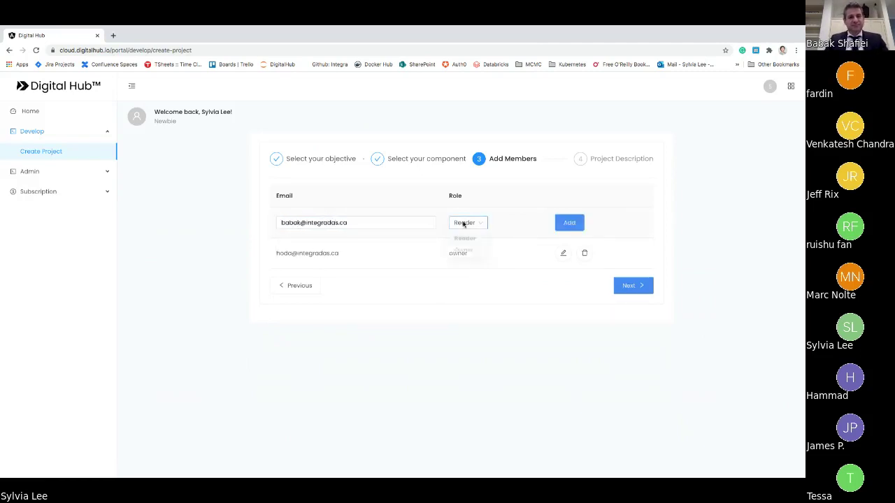
click(465, 253)
click(568, 223)
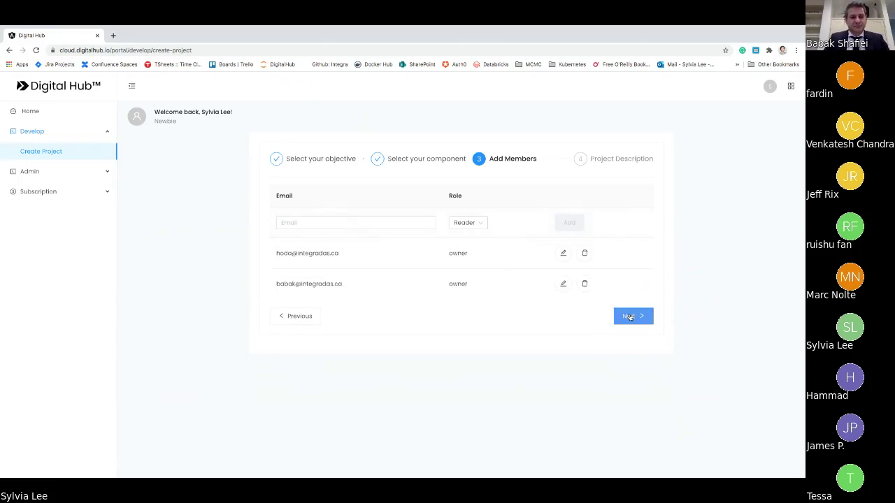
click(629, 316)
- Name the project 'UKProductionDataAnalysis' and describe it as analysing data from UK production
click(366, 192)
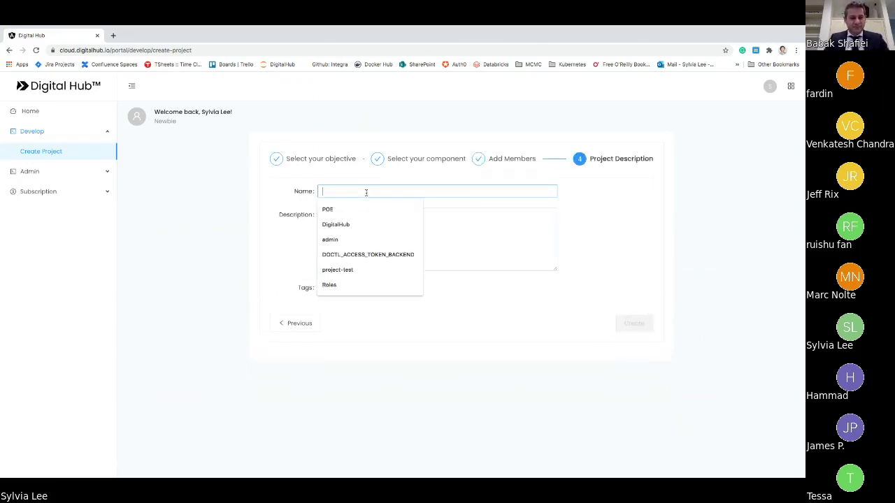
text(UK)
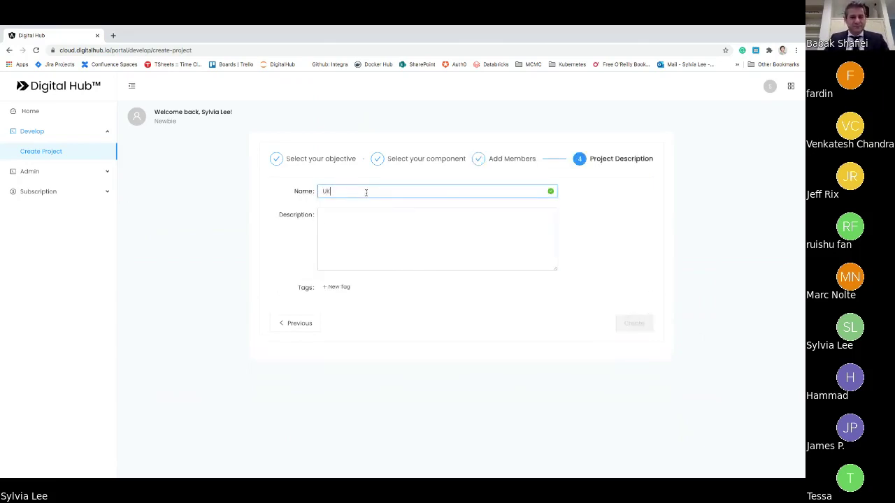
text(Production)
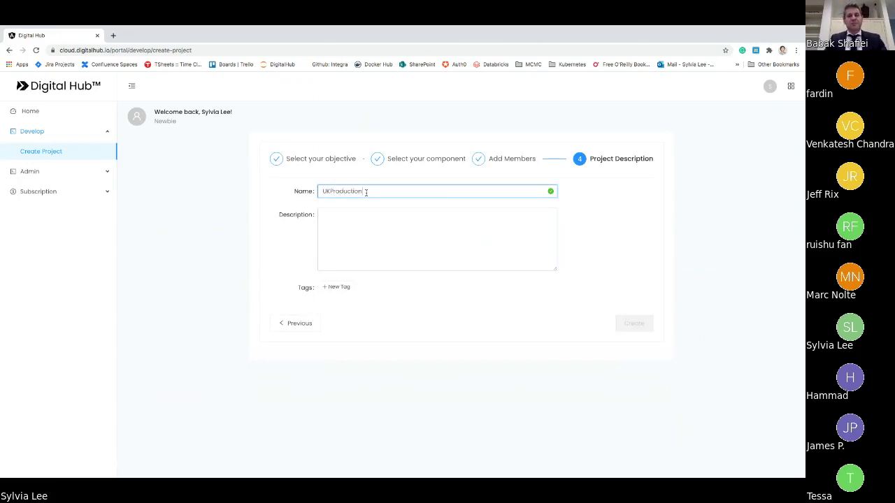
text(DataAnalysis)
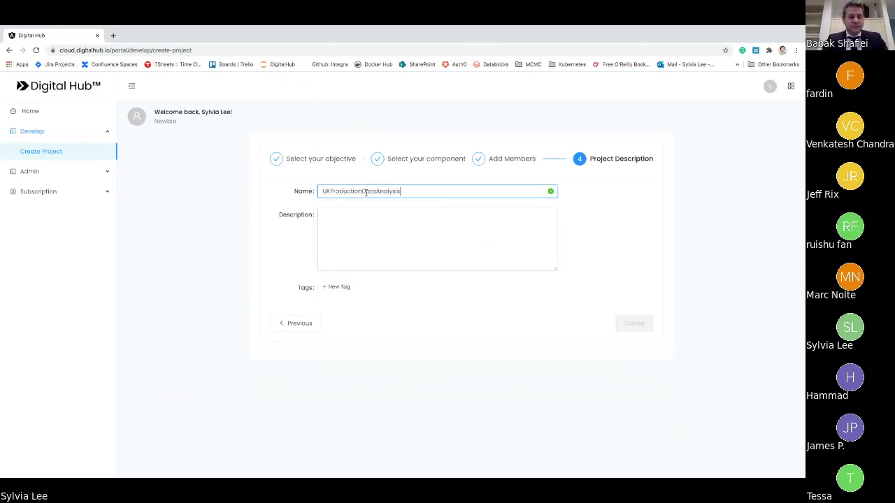
click(353, 232)
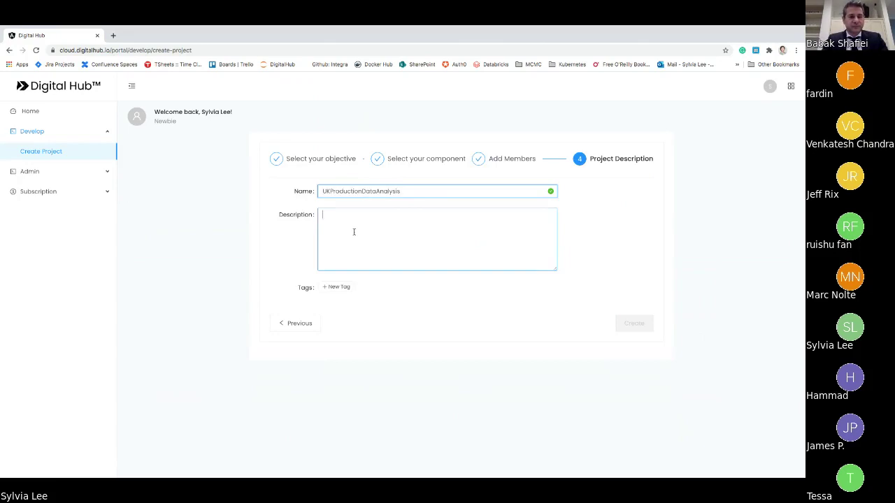
text(Analysize)
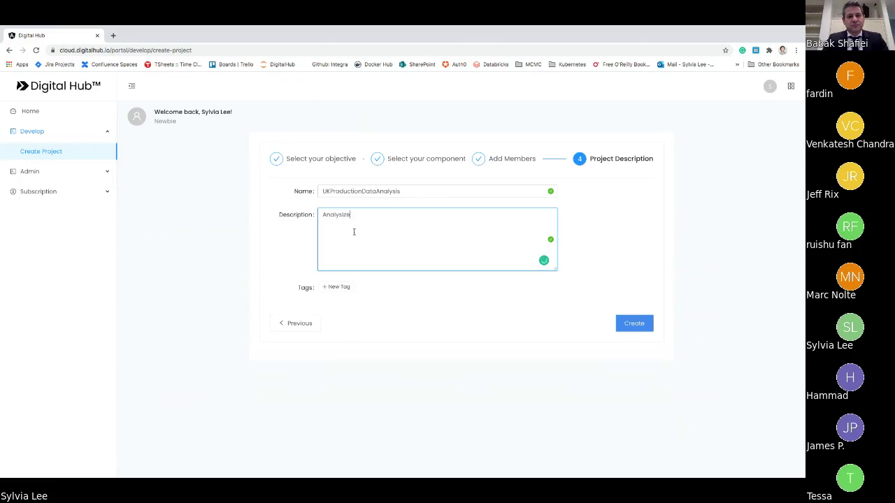
text(data from U)
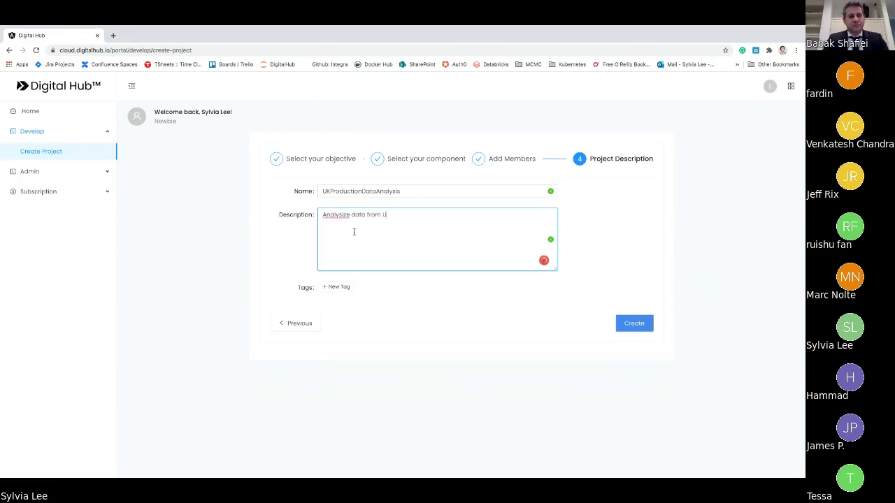
text(K p)
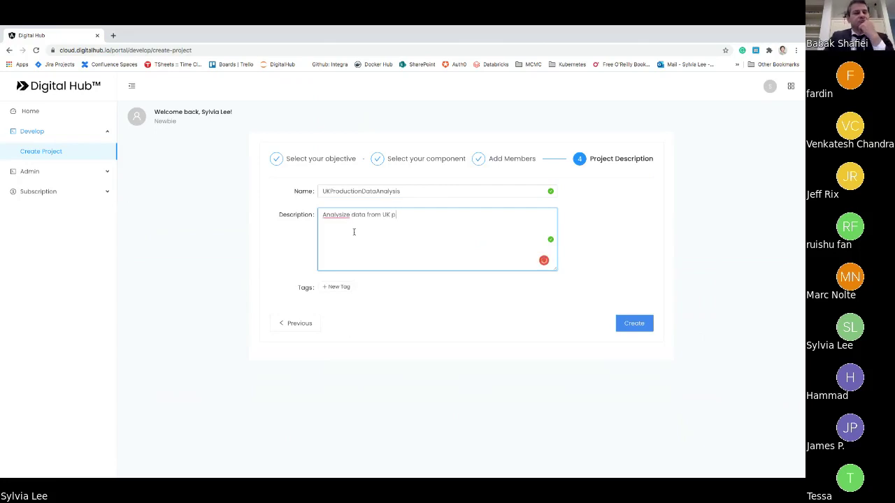
text(roduction data)
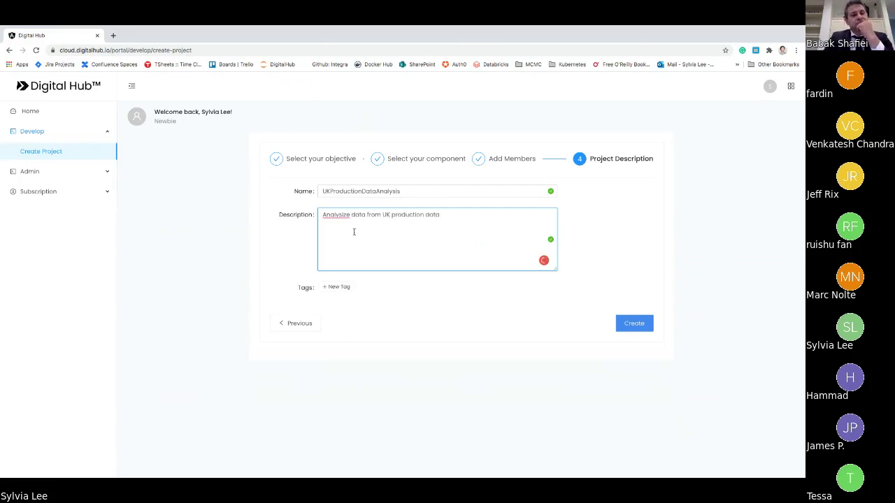
- Tag the project 'BI' and 'Data Wrangling', then create it
click(337, 287)
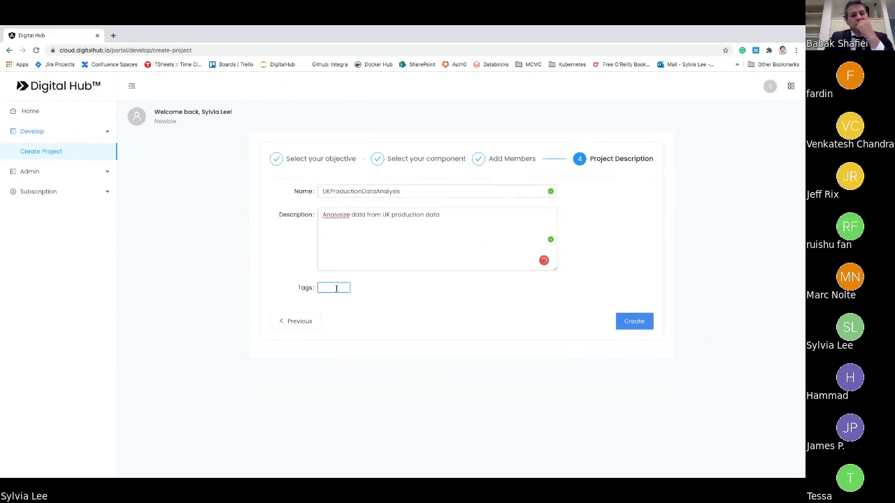
text(BI)
key(Return)
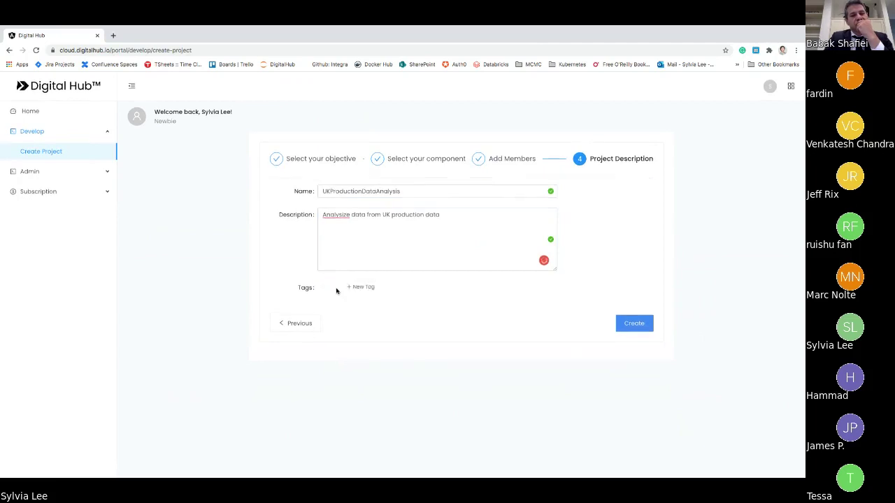
click(360, 287)
text(Data Wrangling)
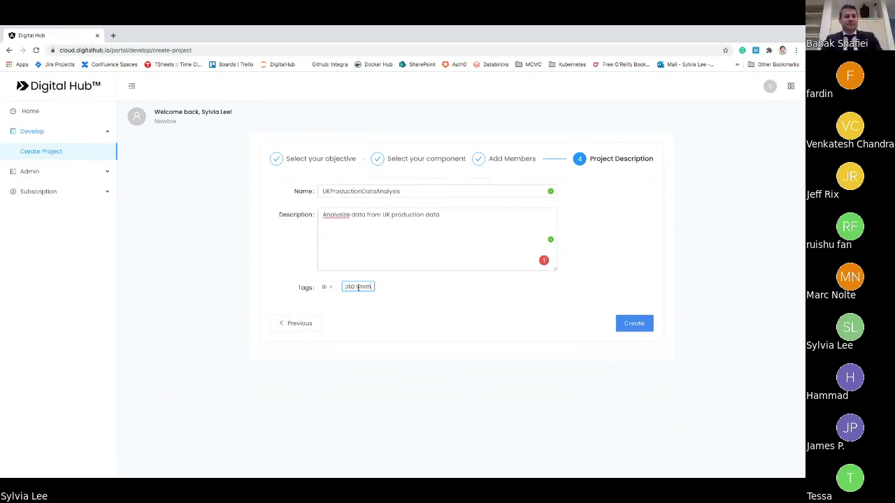
key(Return)
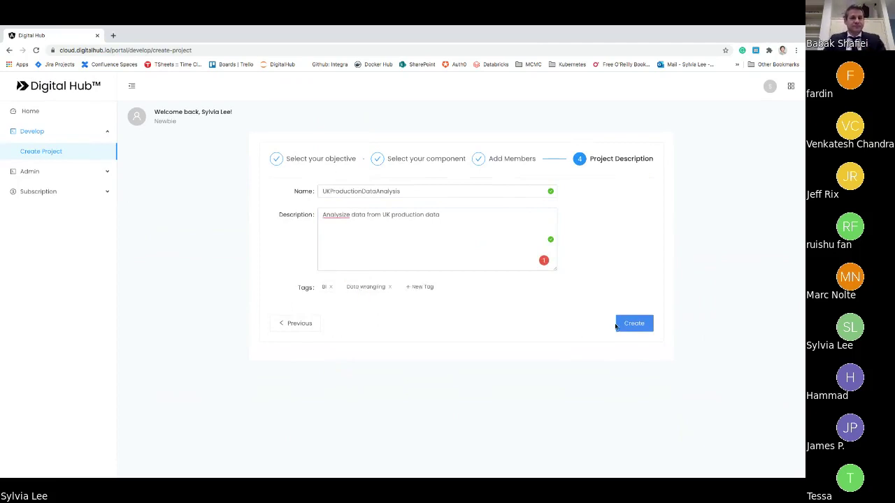
click(630, 325)
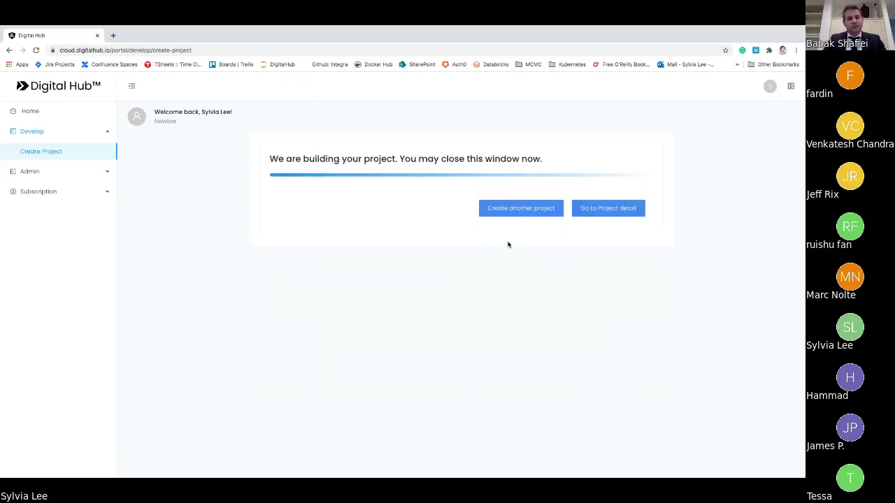
- View the new project's details, then open the shared ProductionReportingSystem project from Home
click(616, 211)
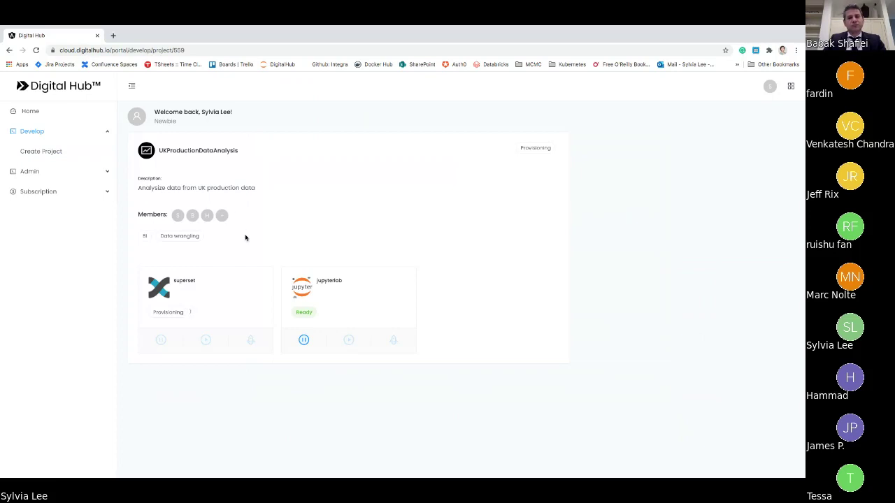
mouse_move(180, 217)
click(47, 113)
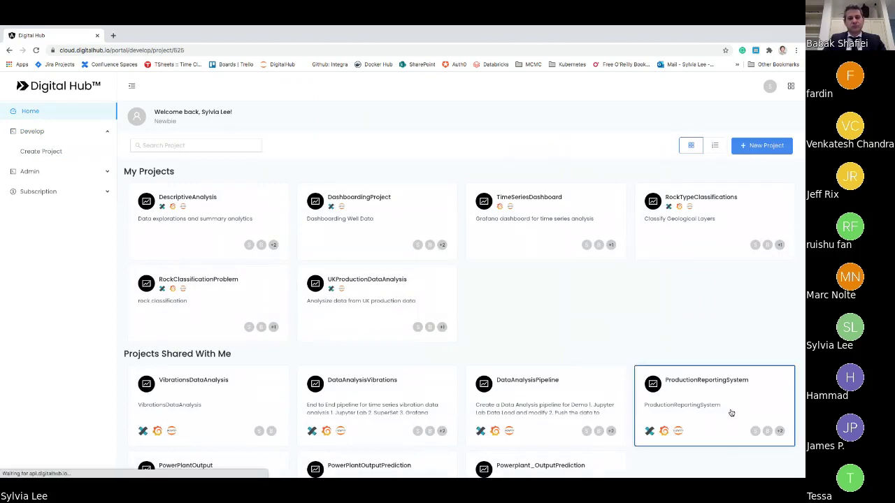
click(731, 413)
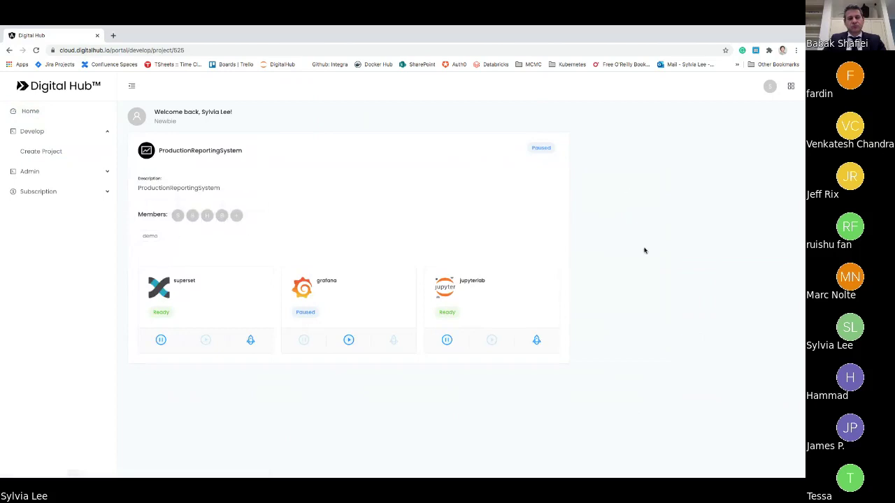
- Launch the project's JupyterLab and start a server with the Default environment
click(537, 341)
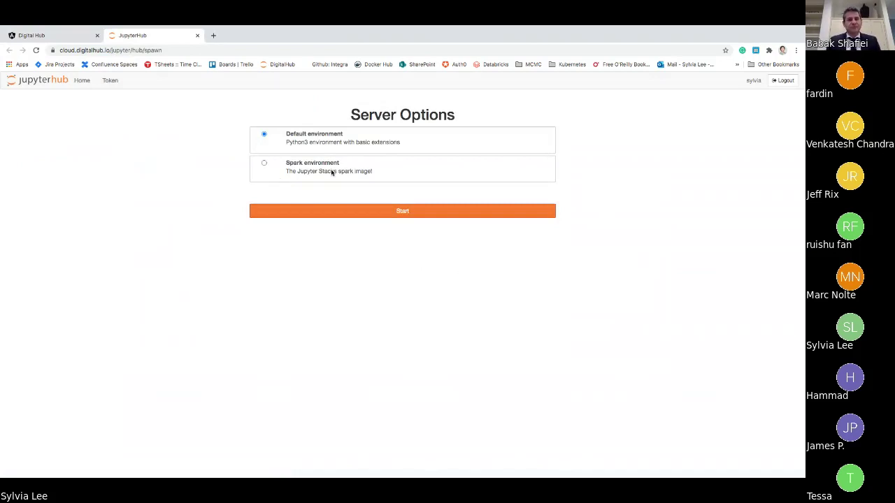
click(396, 213)
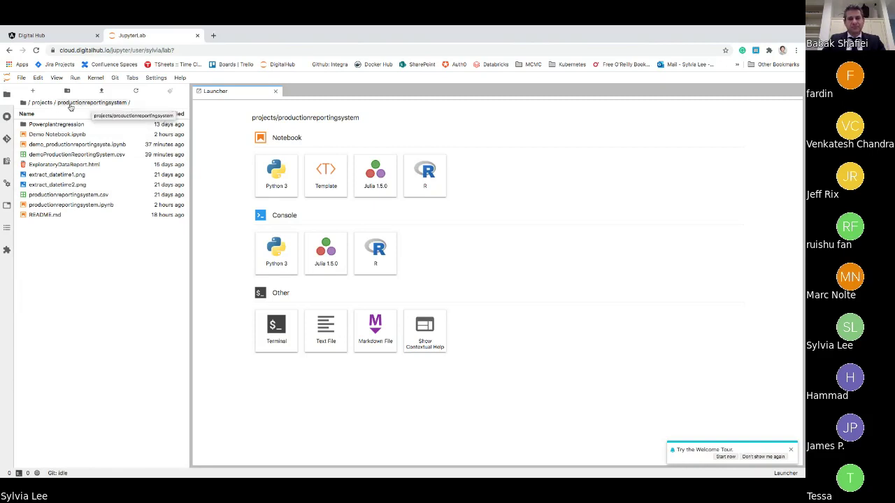
- Browse up to the projects folder and open the productionreportingsystem folder
click(44, 103)
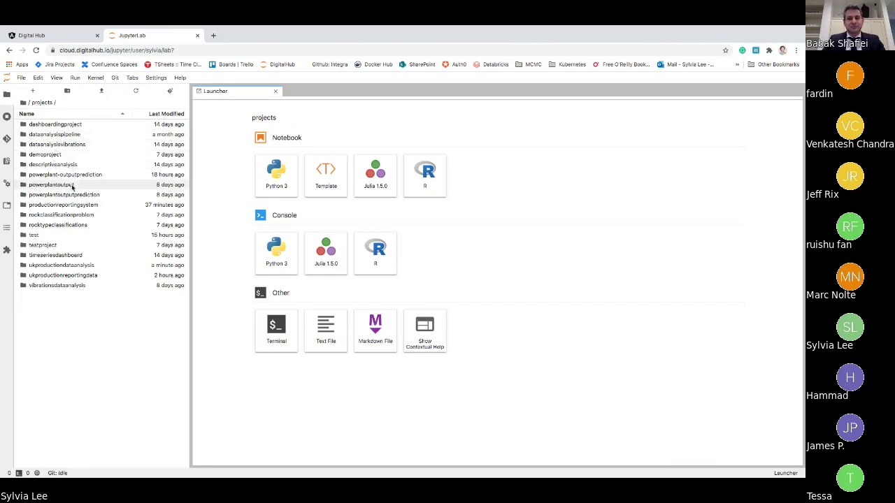
double_click(74, 205)
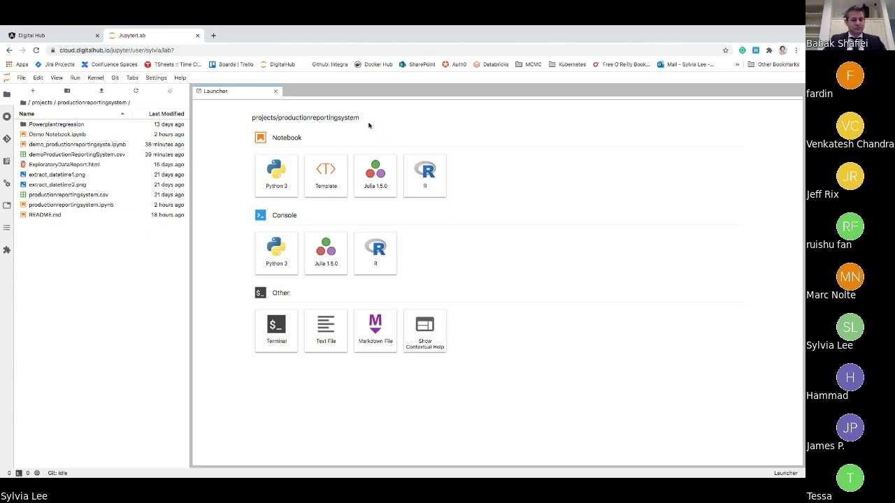
- Open the demo_productionreportingsystem notebook and run its cells through to the profiling report
click(84, 145)
double_click(84, 145)
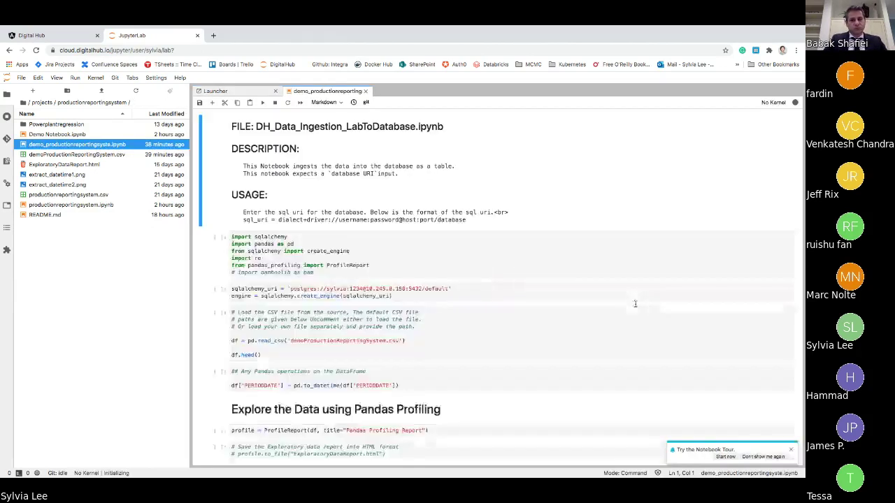
key(shift+Return)
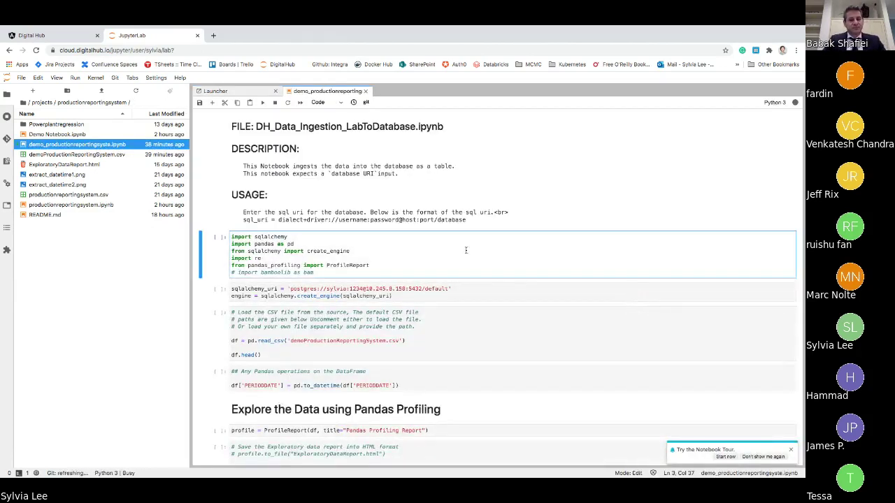
key(shift+Return)
key(shift+Return)
key(shift+Return)
key(shift+Return)
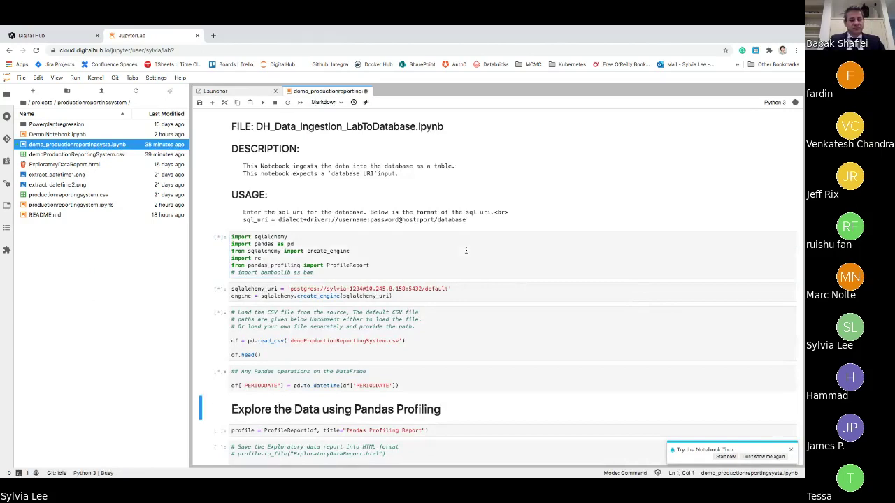
key(shift+Return)
key(shift+Return)
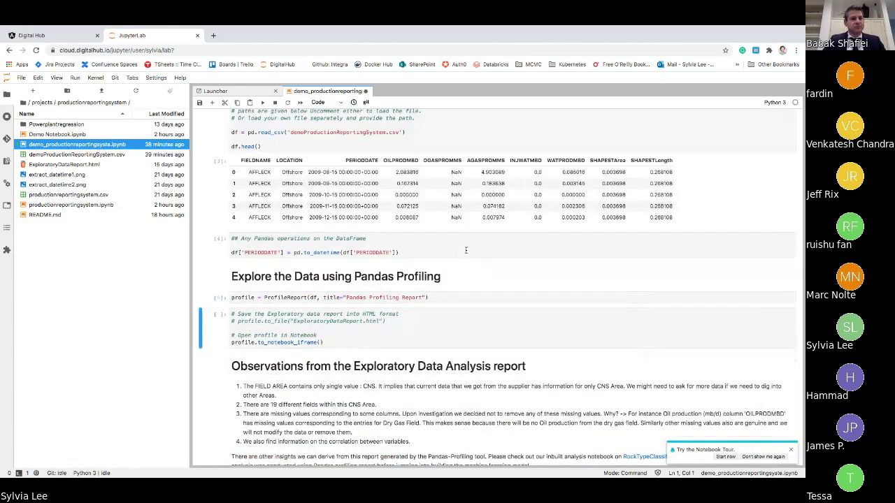
key(shift+Return)
- Review the sqlalchemy and pandas imports and the CSV loading code in the notebook
scroll(551, 270, up, 5)
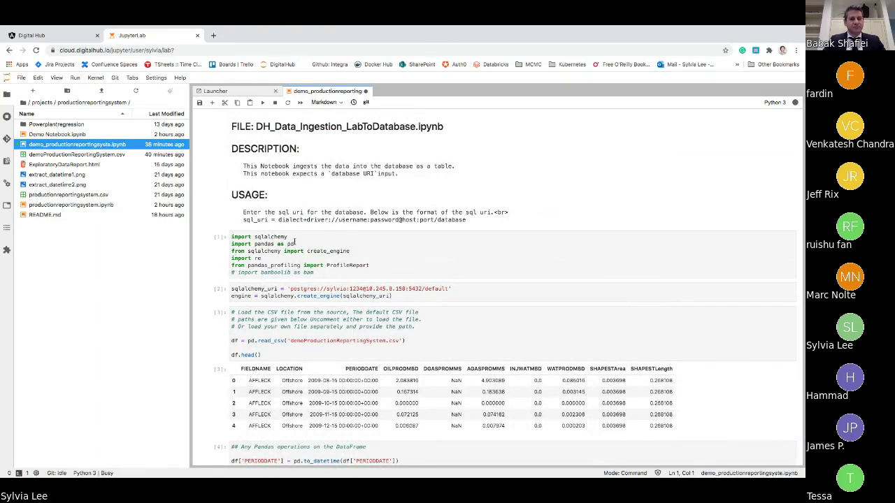
double_click(257, 237)
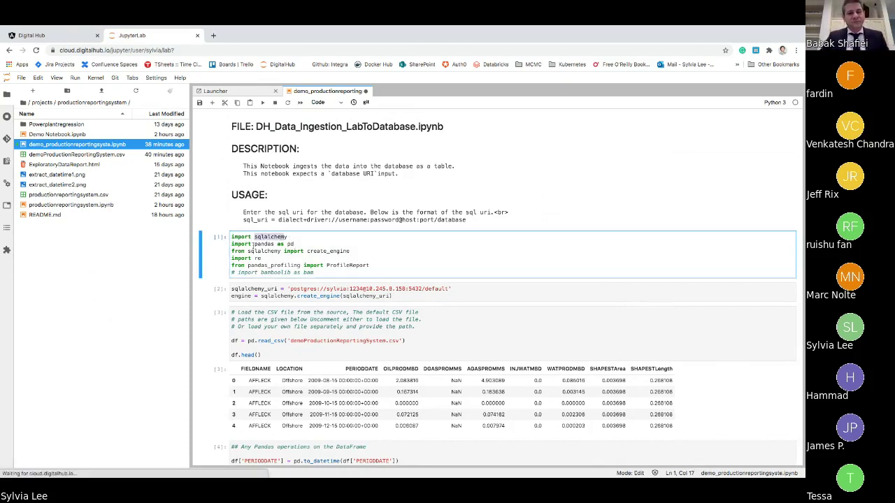
drag(252, 243, 294, 245)
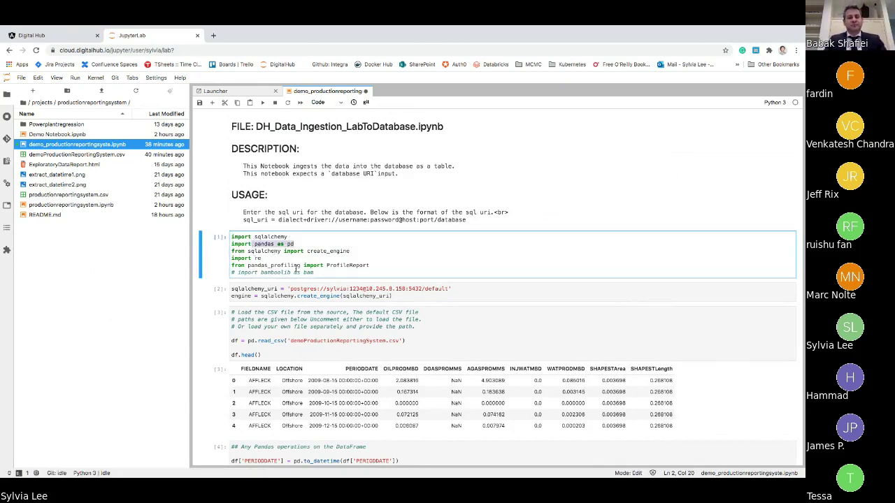
click(552, 283)
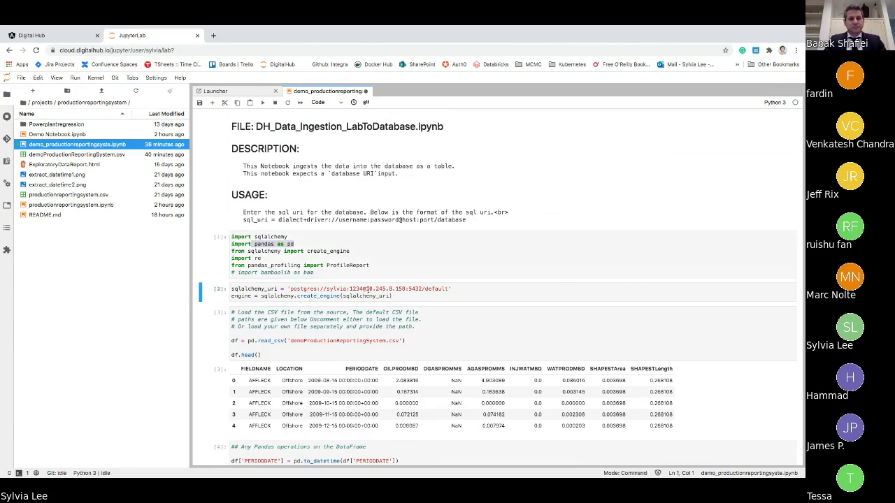
scroll(483, 294, down, 2)
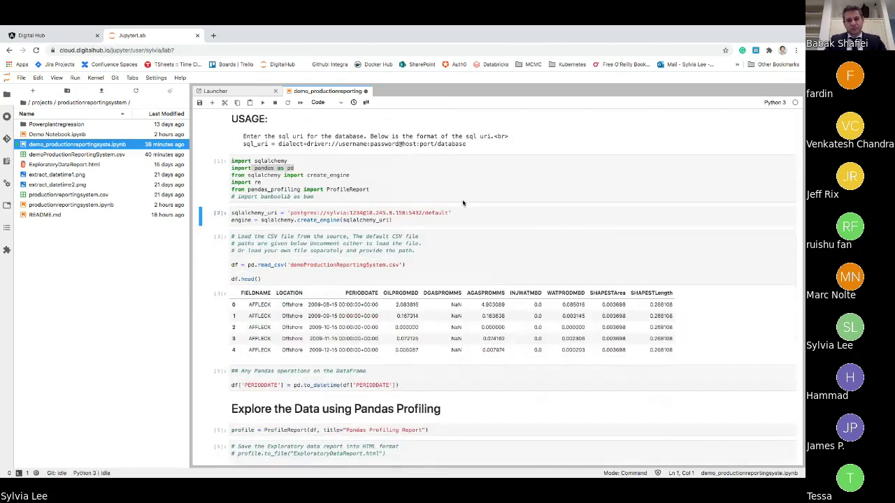
scroll(476, 206, down, 2)
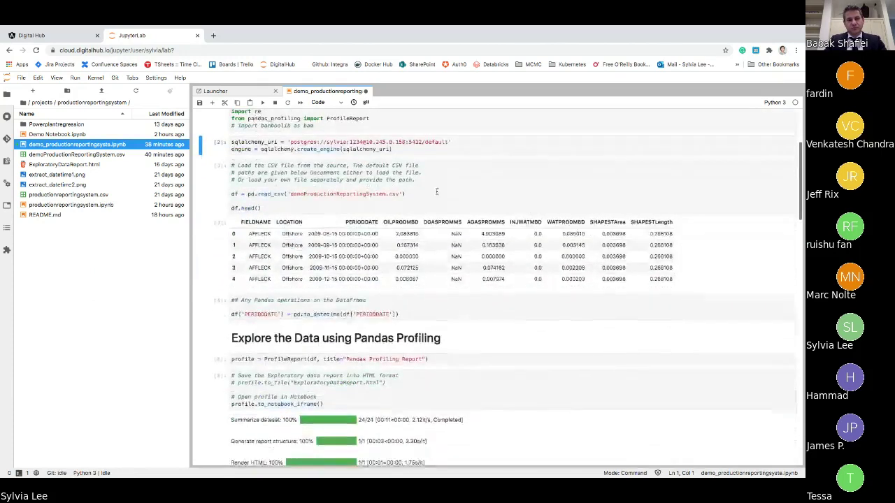
click(456, 195)
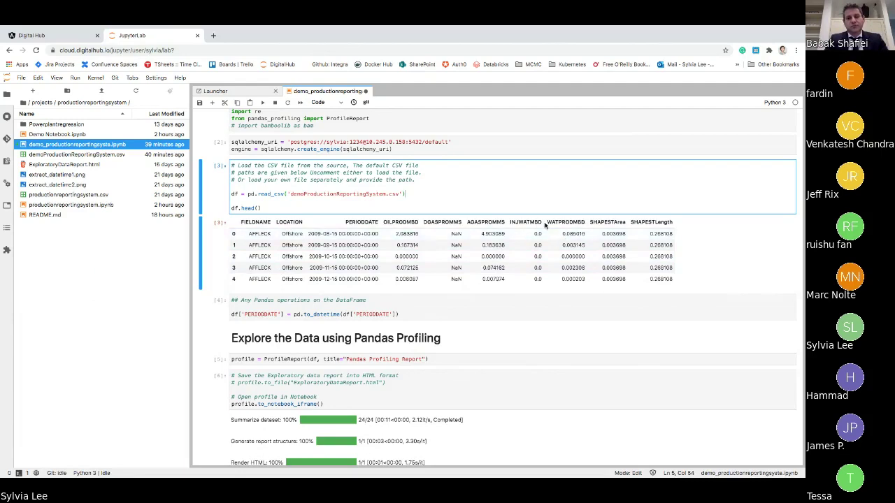
scroll(596, 249, down, 1)
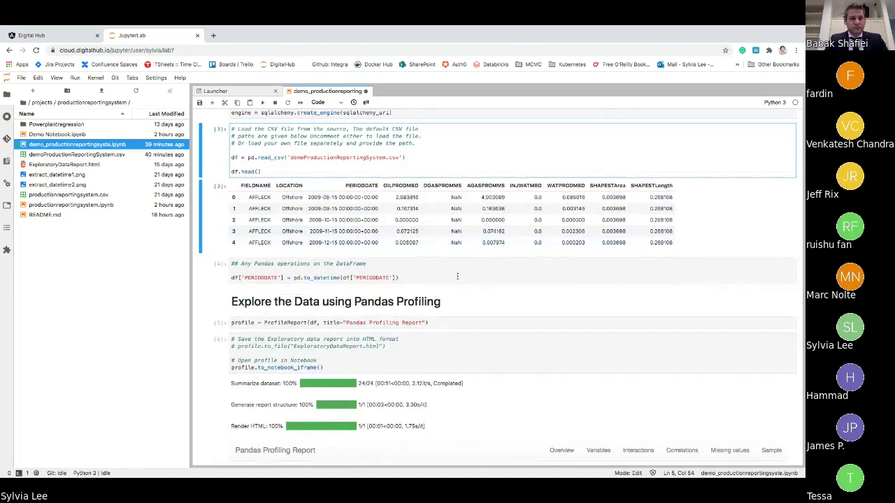
key(Escape)
key(Down)
key(Down)
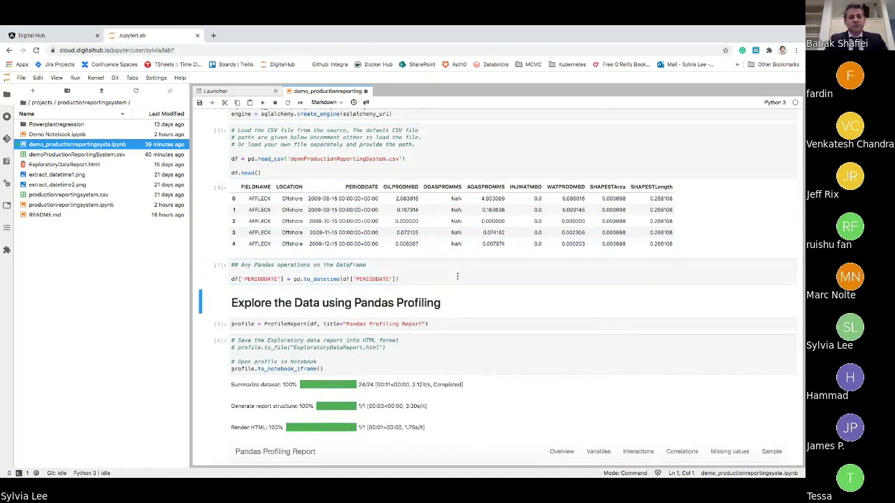
scroll(475, 290, down, 4)
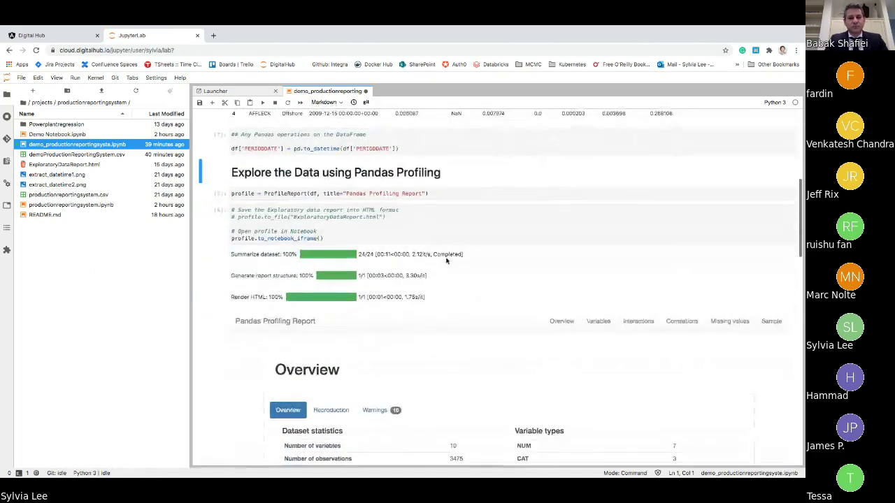
scroll(388, 259, down, 2)
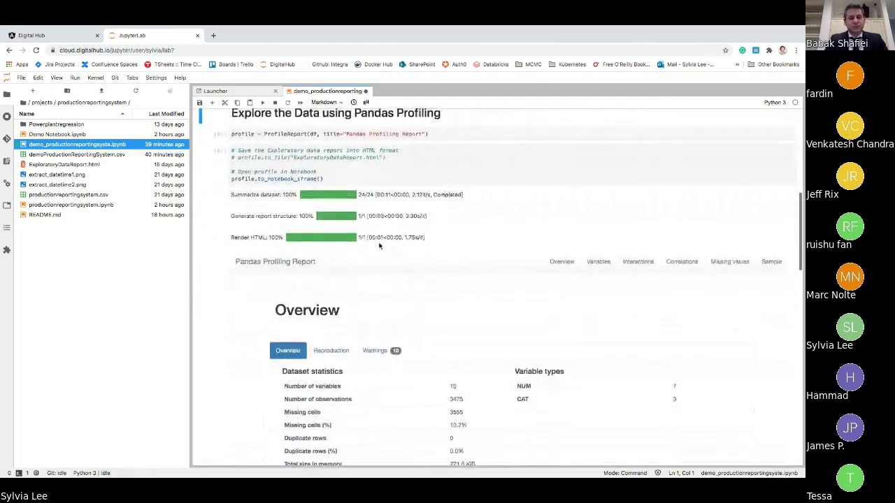
scroll(379, 245, up, 1)
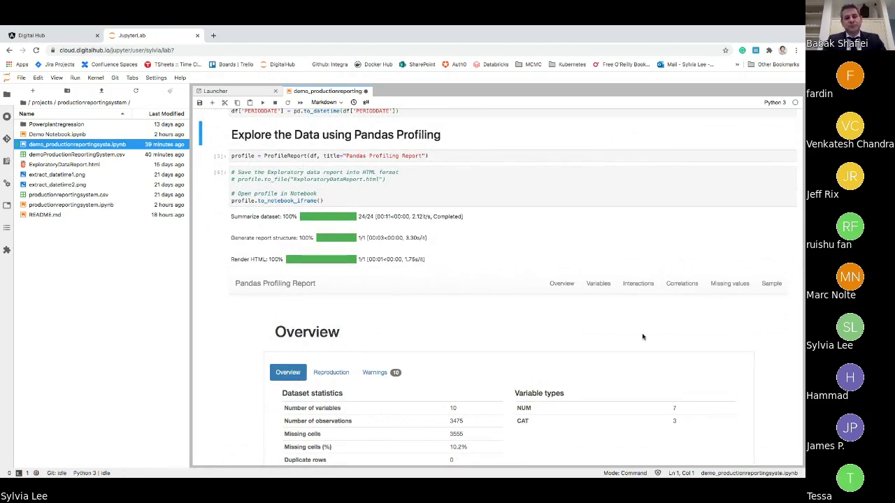
scroll(641, 336, down, 2)
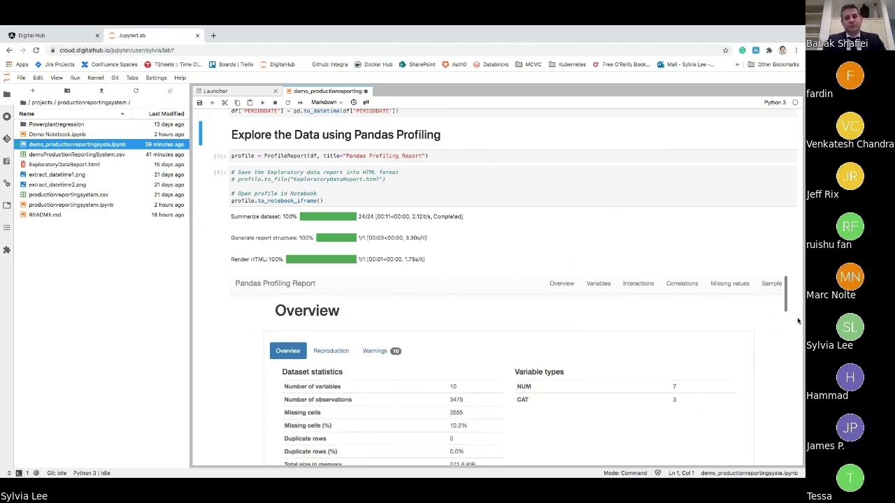
scroll(797, 320, down, 3)
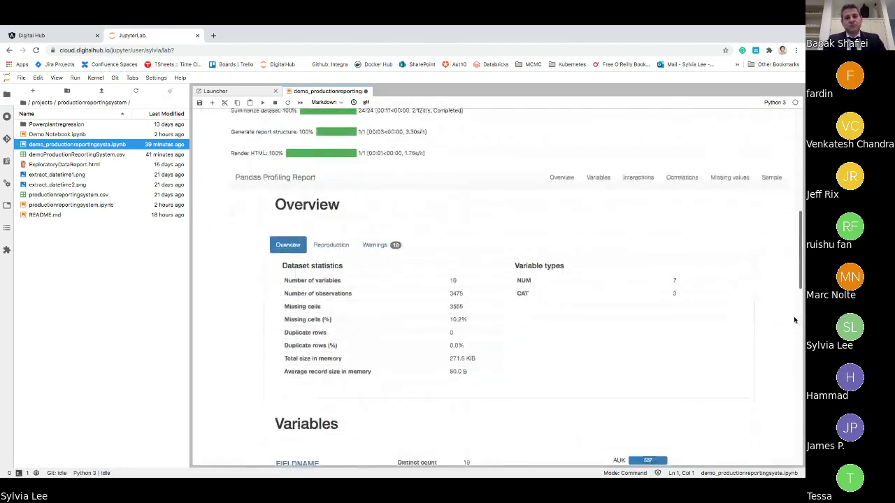
scroll(794, 320, down, 2)
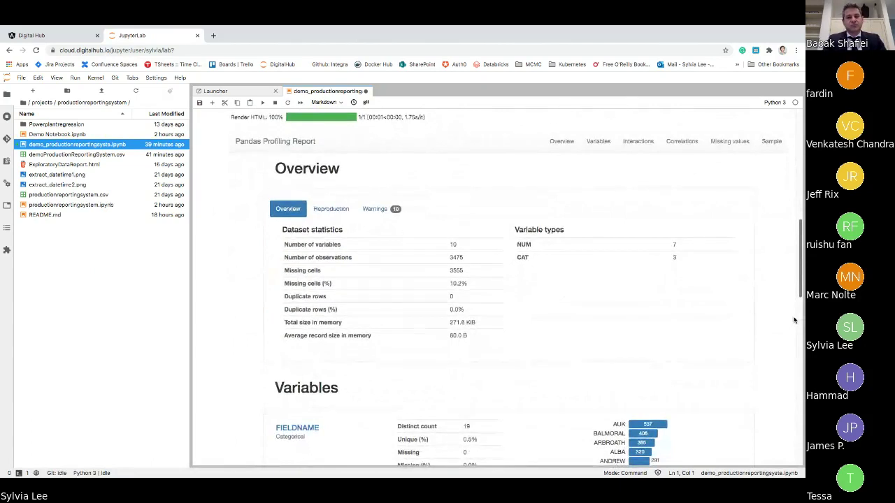
scroll(793, 320, up, 1)
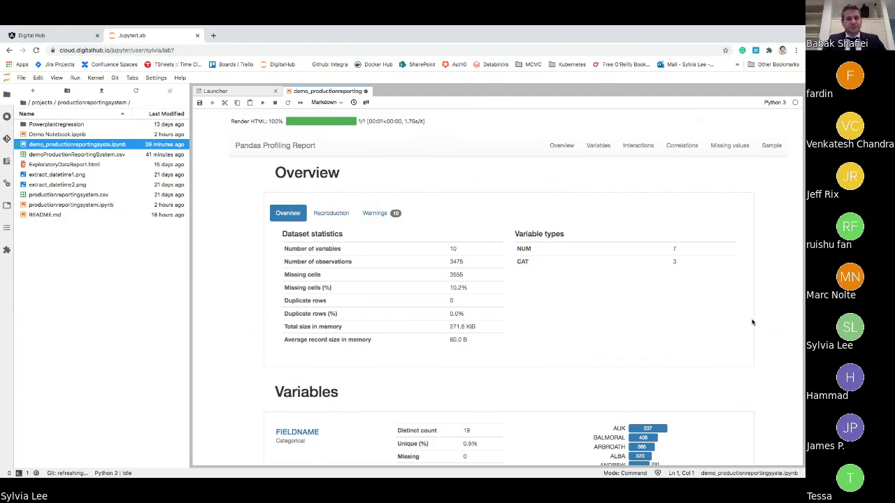
scroll(733, 303, down, 1)
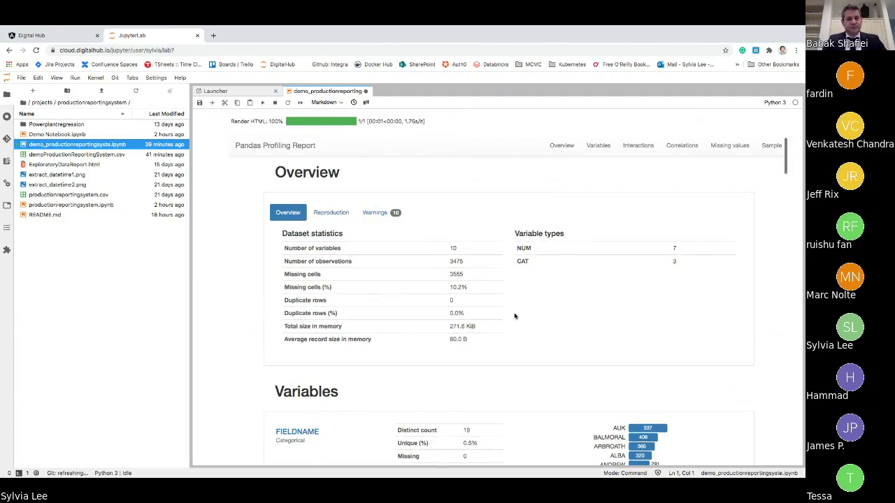
scroll(775, 252, down, 1)
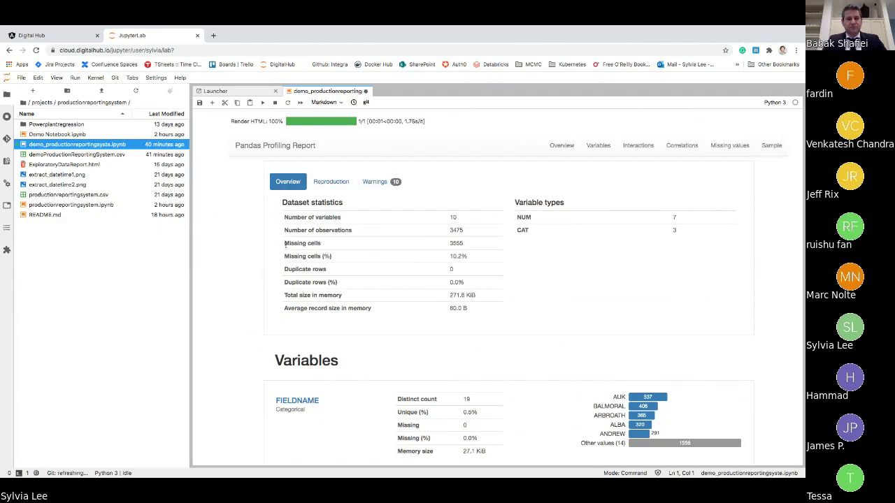
drag(285, 243, 342, 284)
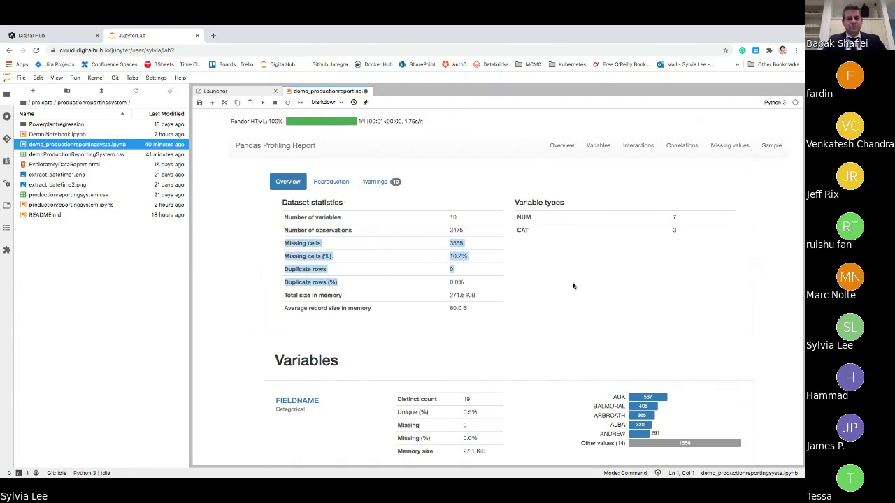
click(599, 286)
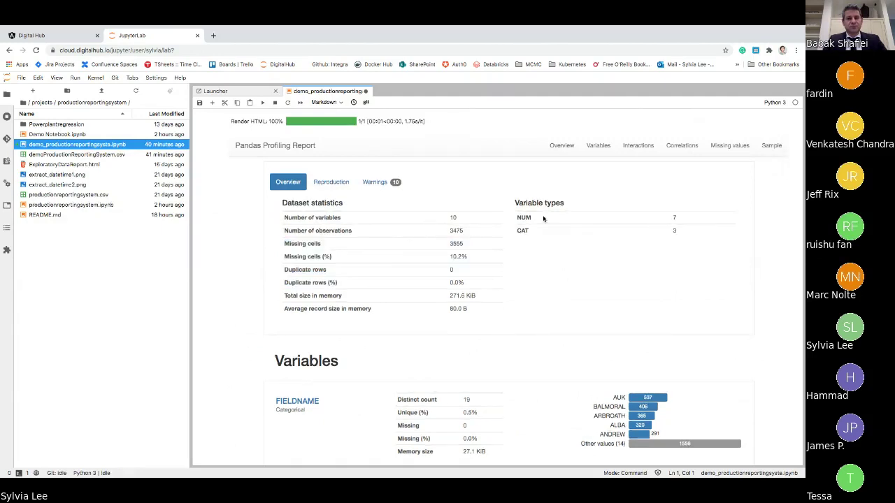
- Scroll through the profiling report's variables, past DGASPROMMS and SHAPESTLength, to Interactions
scroll(773, 287, down, 3)
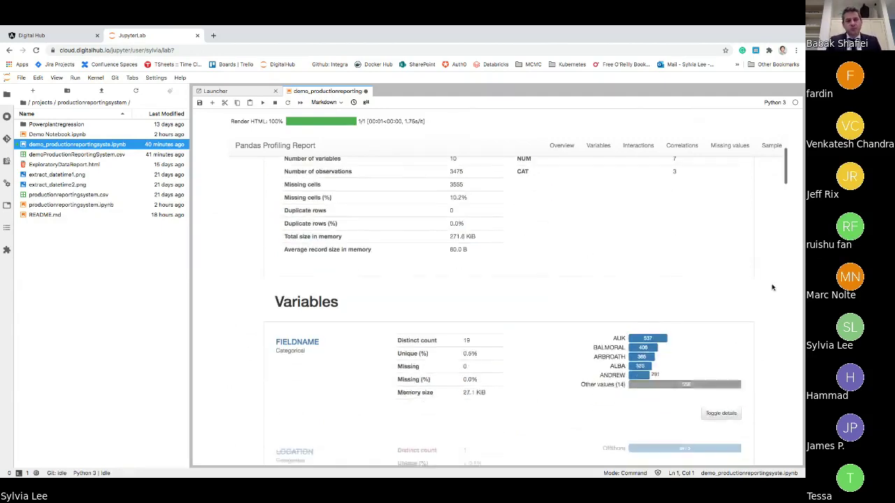
scroll(774, 286, down, 1)
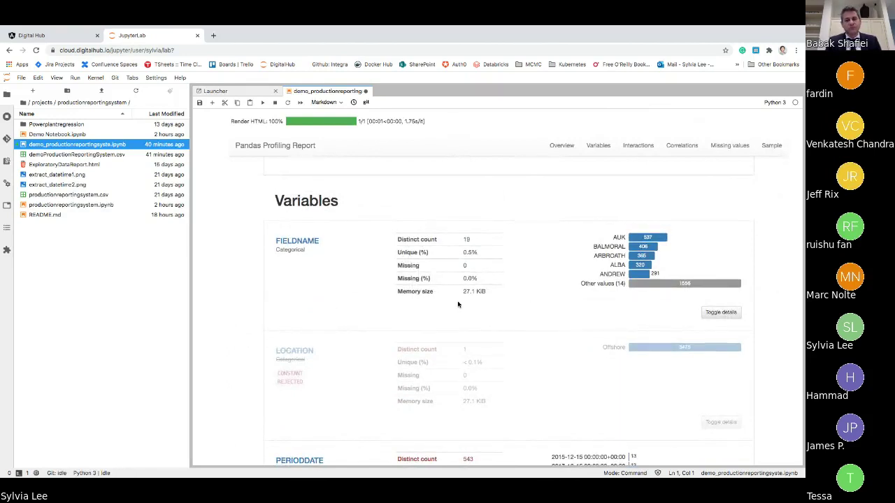
scroll(458, 304, down, 5)
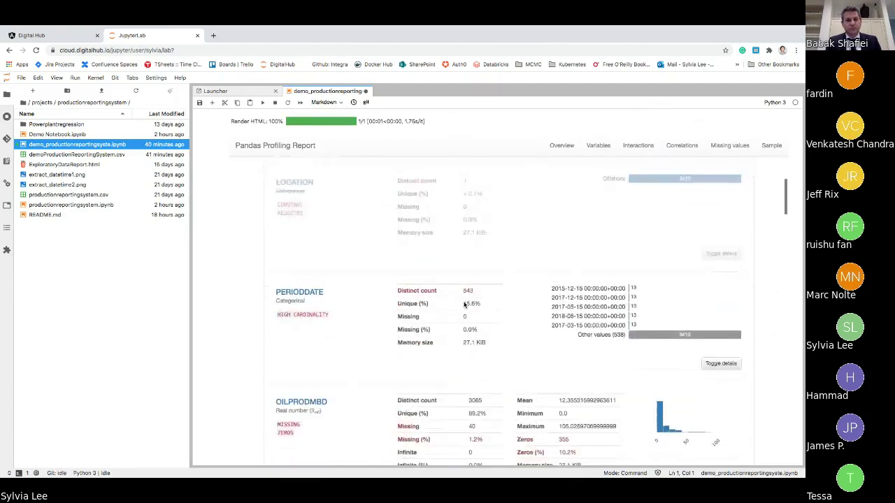
scroll(507, 315, down, 2)
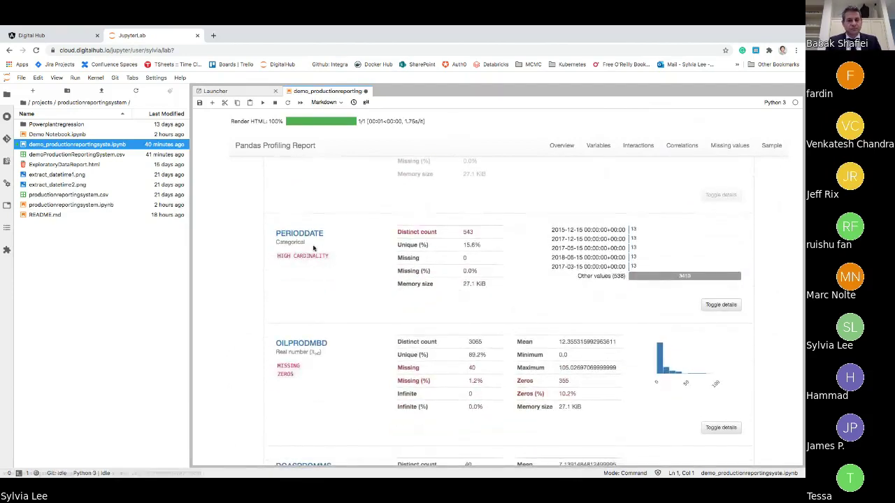
scroll(685, 292, down, 3)
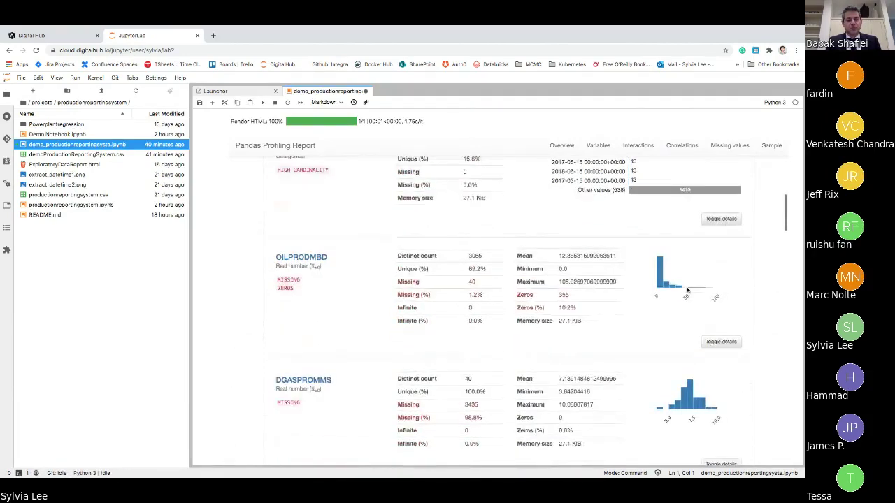
scroll(685, 290, down, 1)
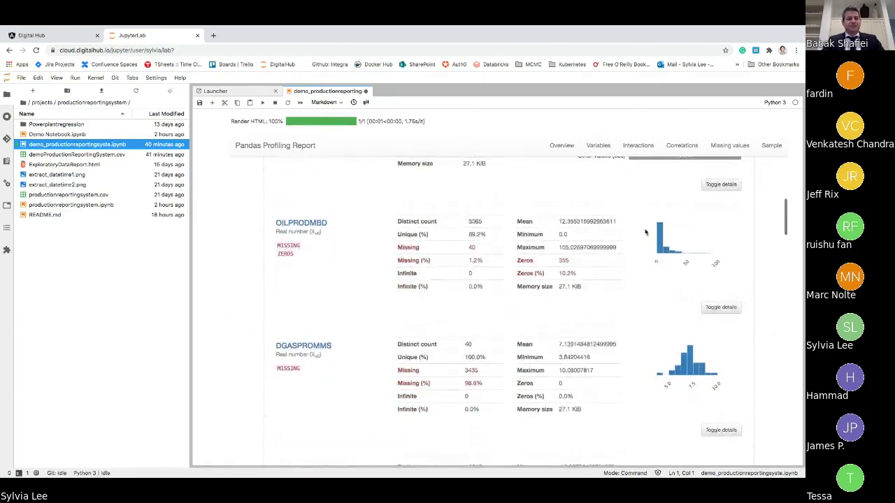
scroll(645, 232, down, 1)
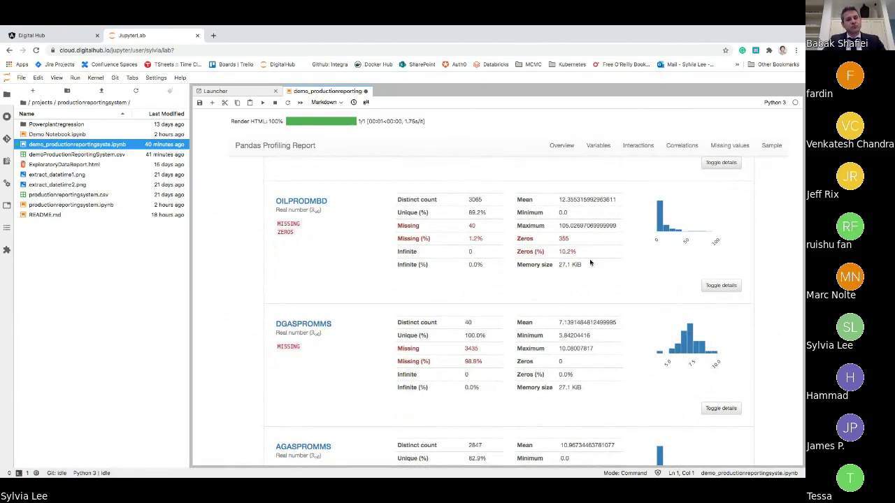
scroll(610, 291, down, 4)
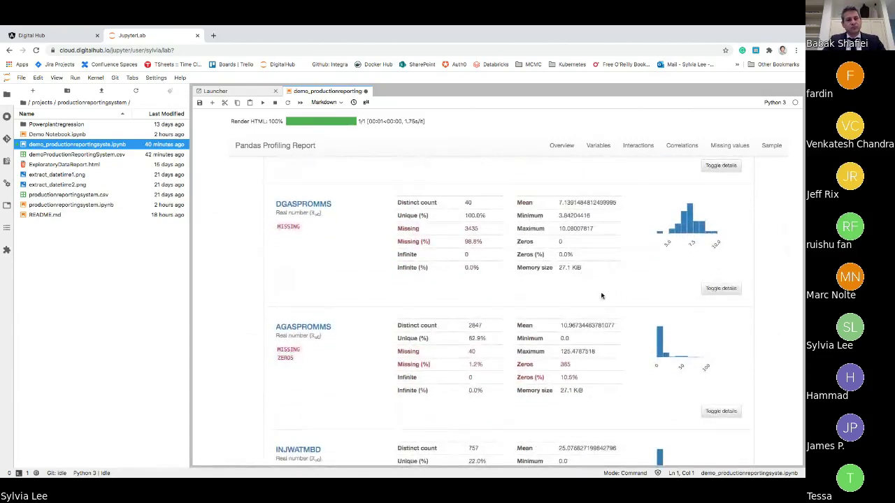
scroll(599, 294, down, 7)
scroll(600, 295, down, 7)
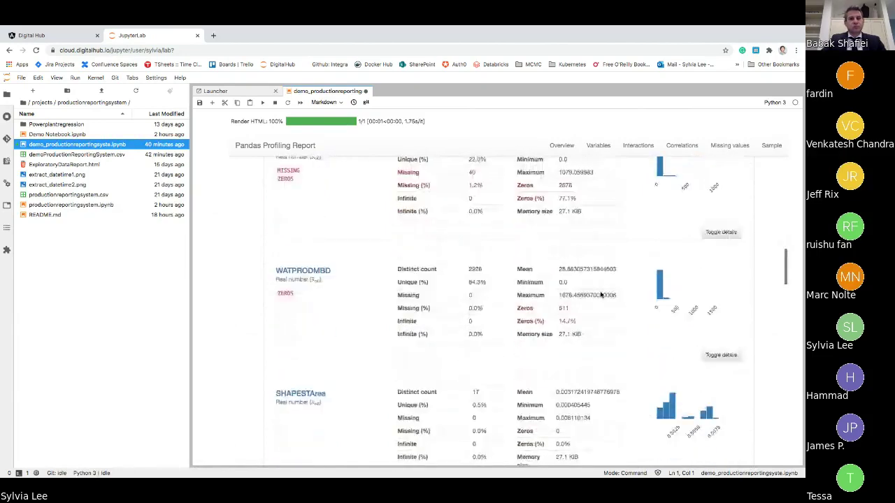
scroll(600, 294, down, 4)
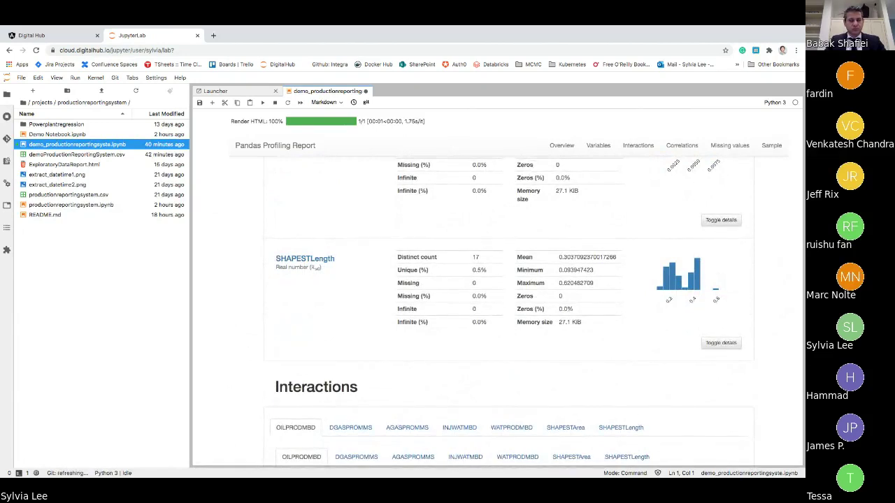
- Plot OILPRODMBD against AGASPROMMS, SHAPESTArea, then SHAPESTLength in the Interactions chart
scroll(651, 348, down, 5)
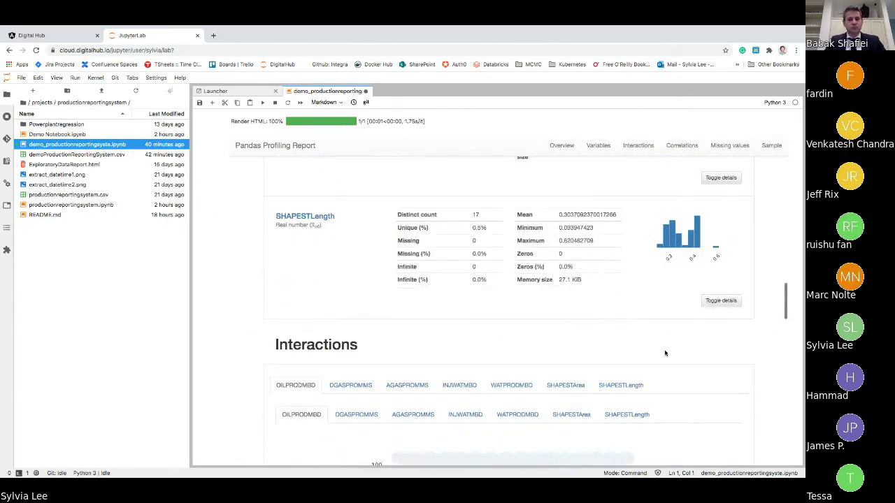
scroll(734, 336, down, 1)
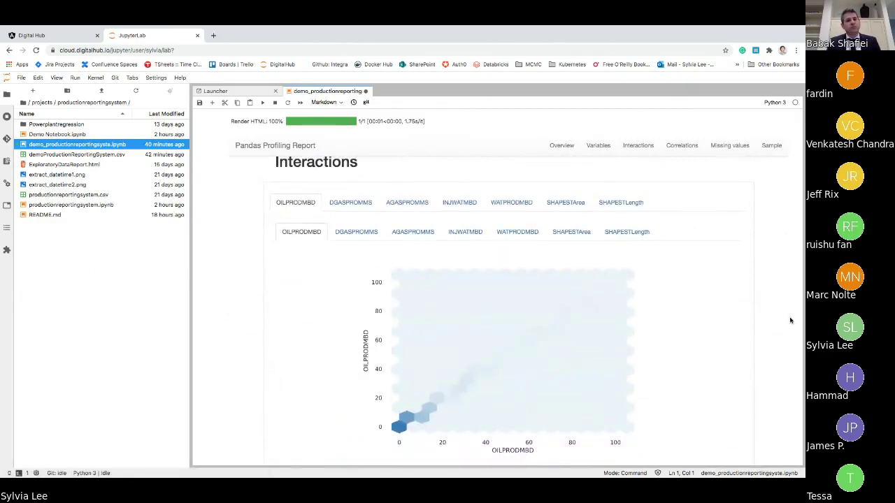
click(408, 203)
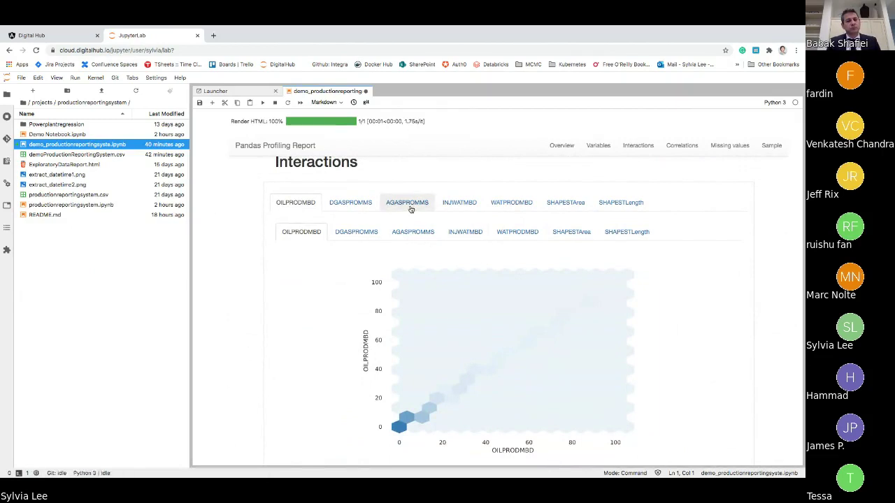
click(564, 206)
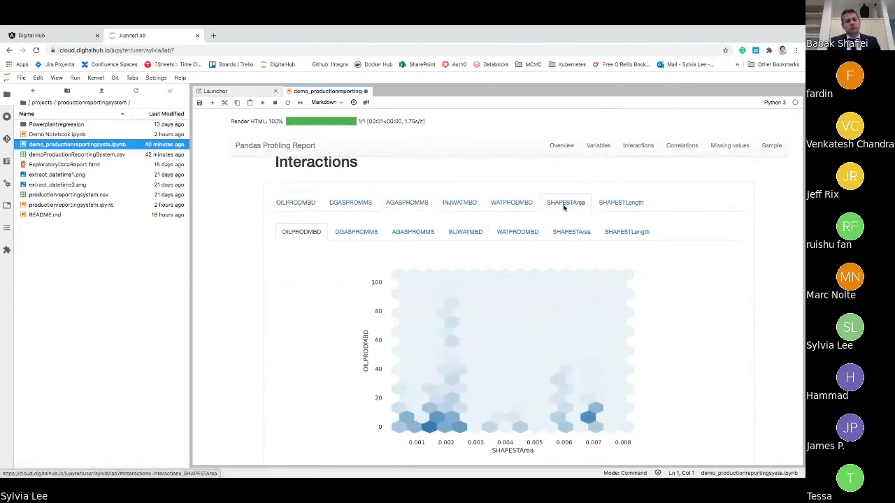
click(622, 203)
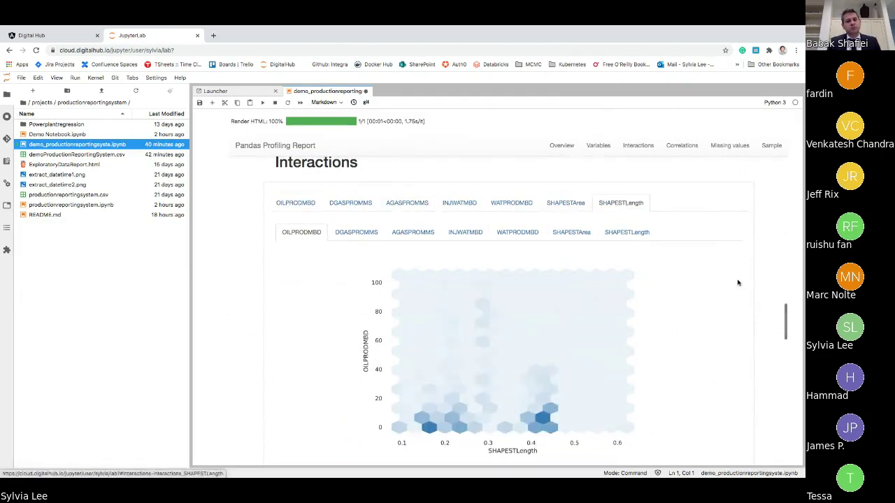
- Scroll past Correlations, Missing values and Sample to the Push the Dataset to the Database cells
scroll(776, 332, down, 1)
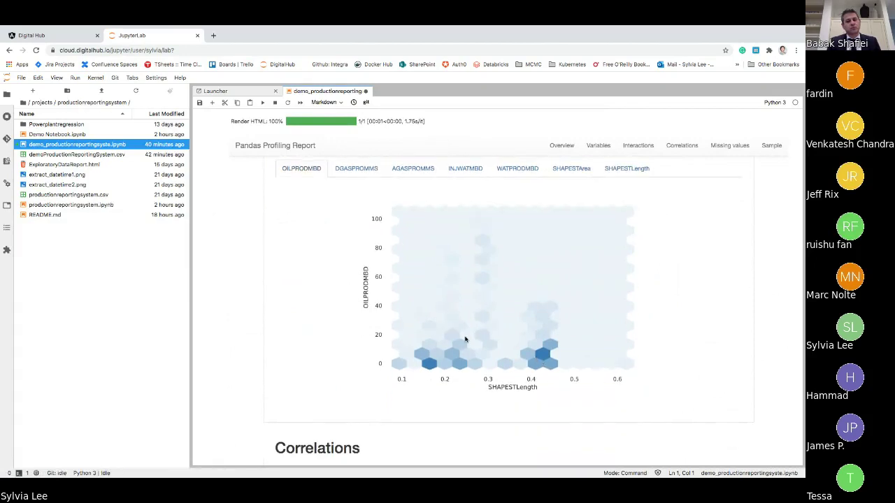
scroll(769, 349, down, 1)
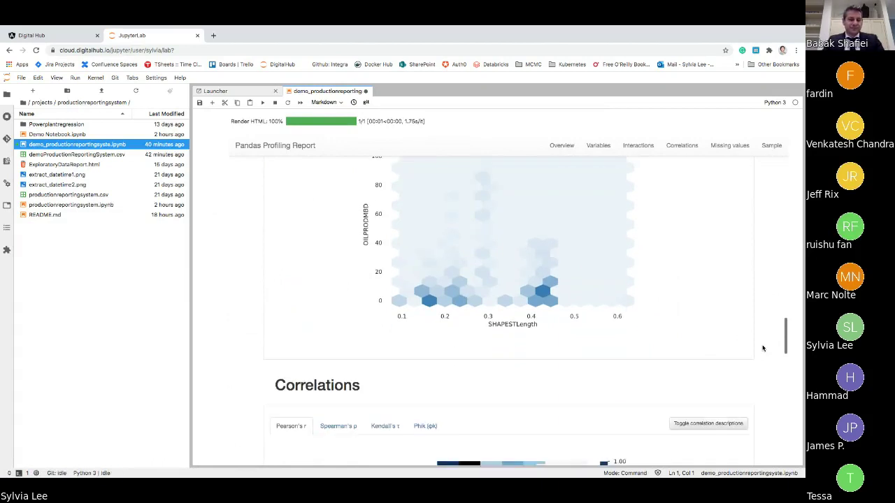
scroll(762, 348, down, 2)
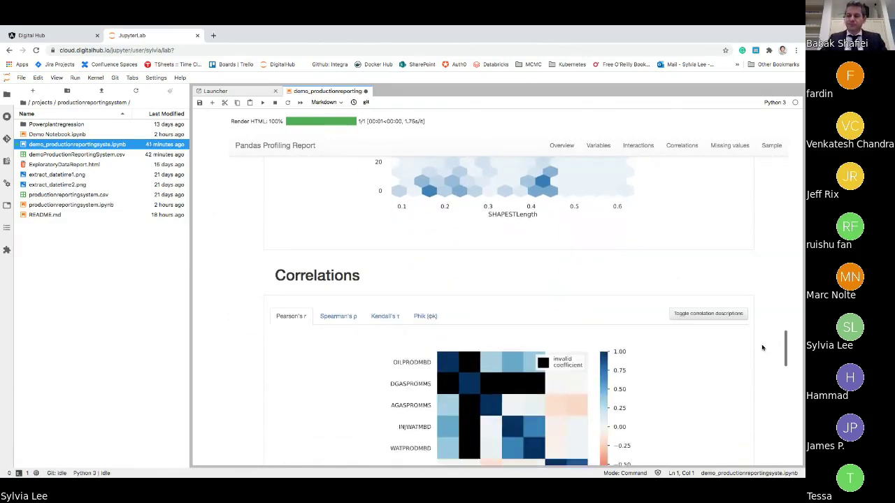
scroll(763, 348, down, 2)
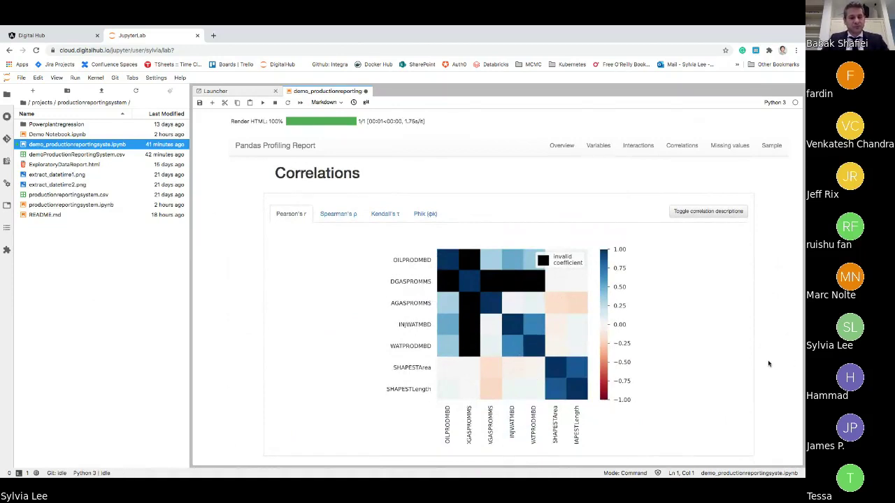
scroll(767, 365, down, 2)
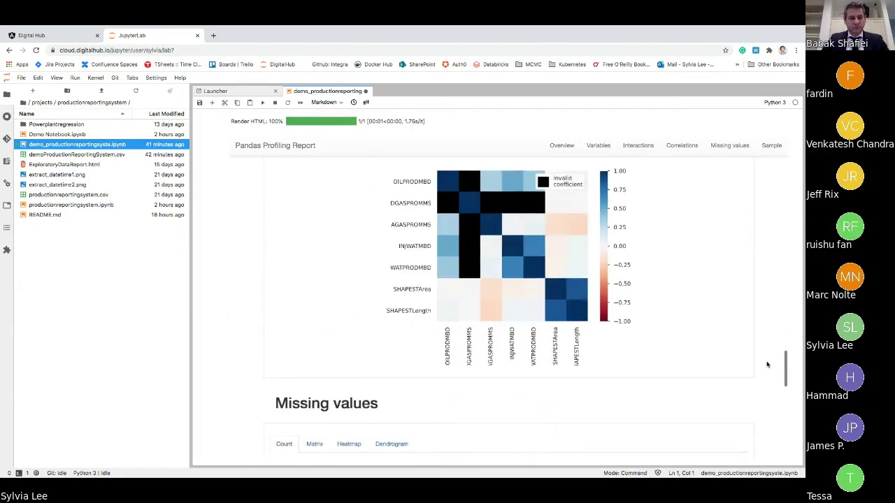
scroll(766, 364, down, 4)
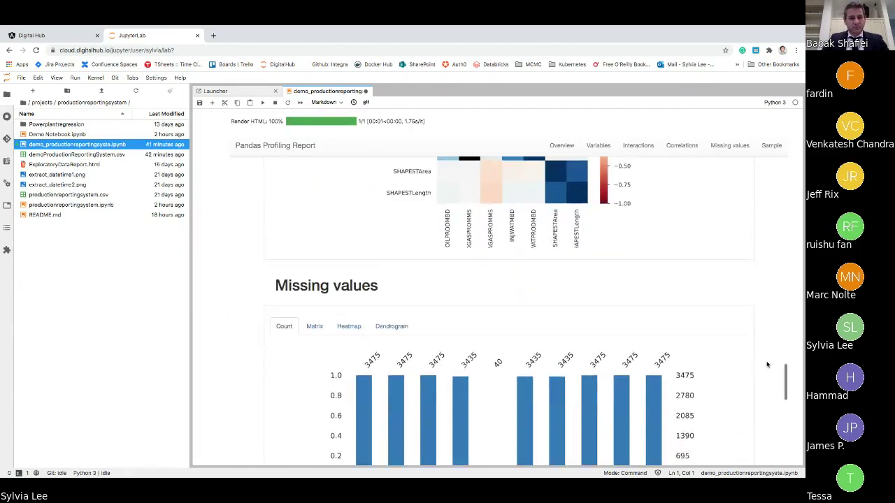
scroll(767, 365, down, 5)
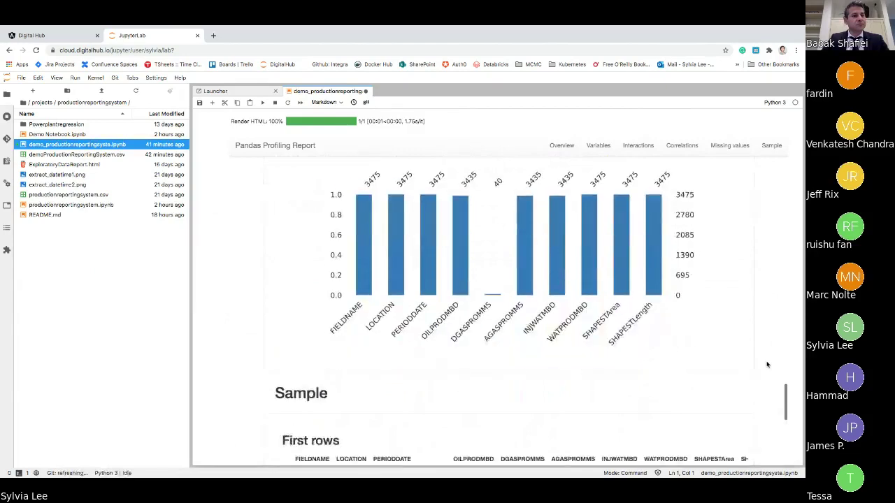
scroll(767, 365, down, 3)
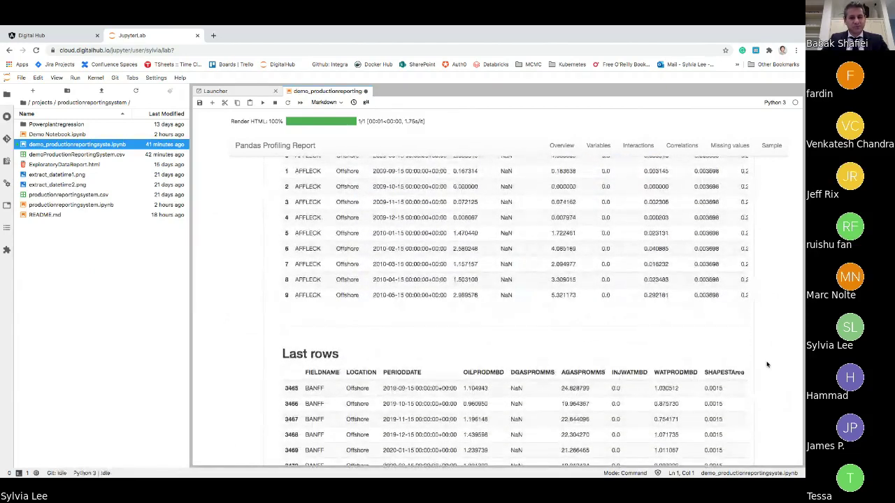
scroll(766, 365, down, 2)
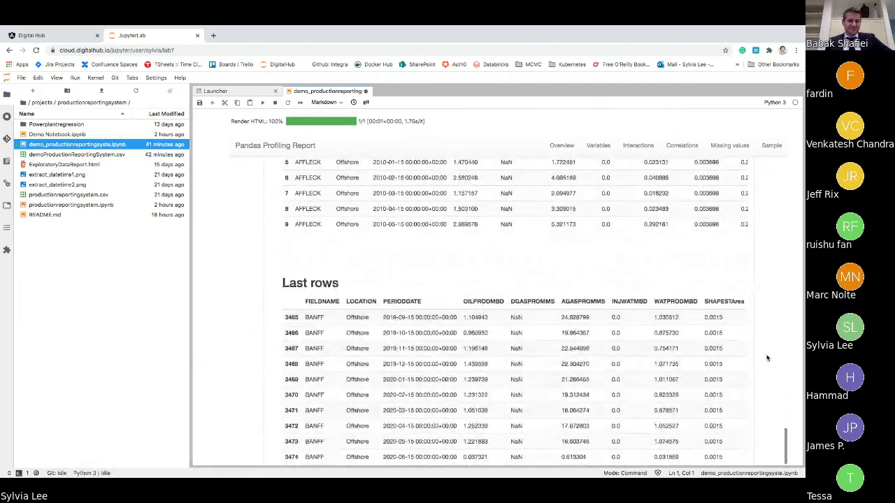
scroll(766, 358, down, 1)
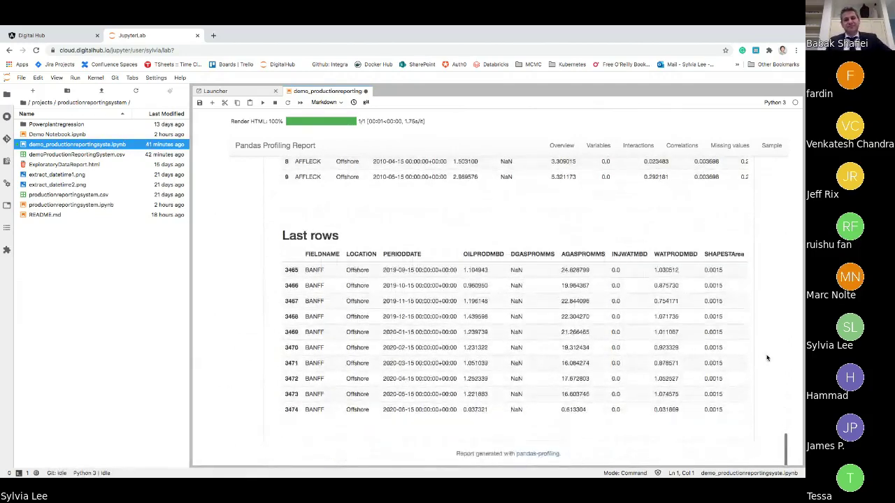
scroll(767, 358, down, 4)
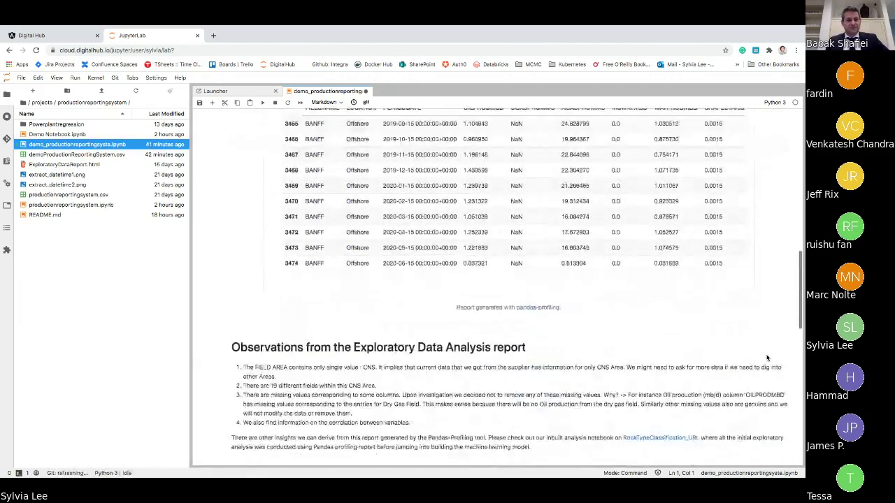
scroll(766, 358, down, 2)
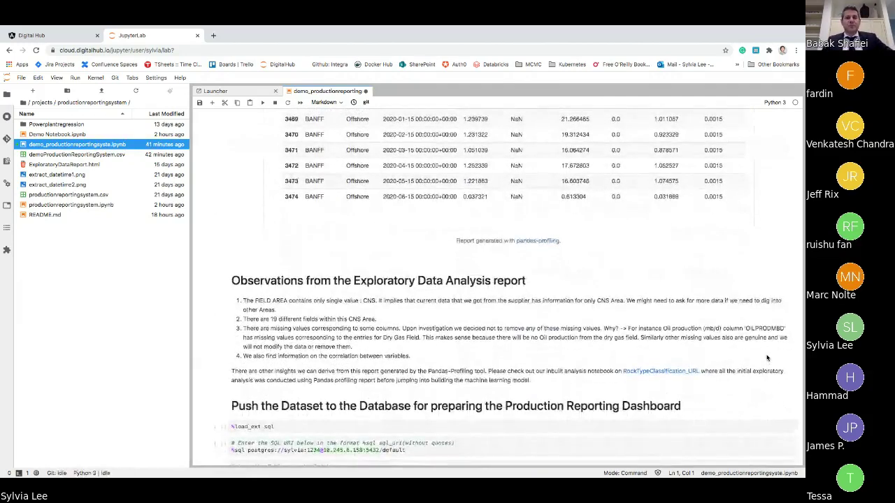
scroll(767, 357, down, 2)
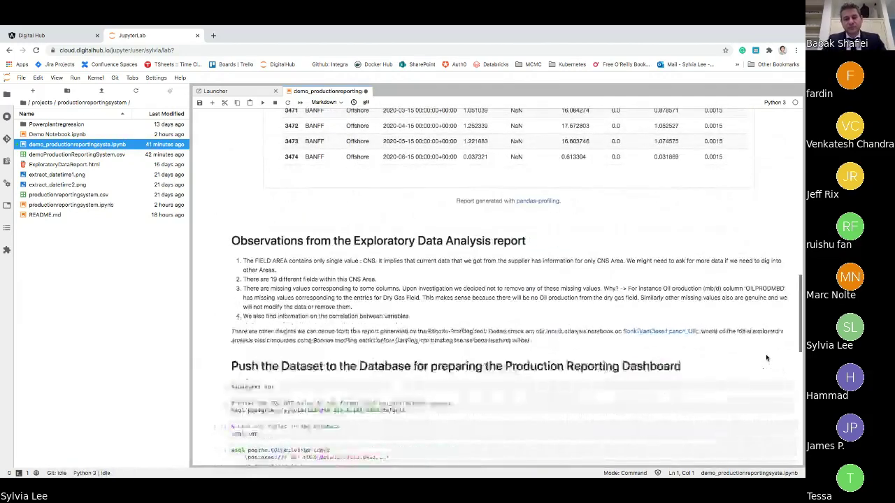
scroll(766, 358, down, 3)
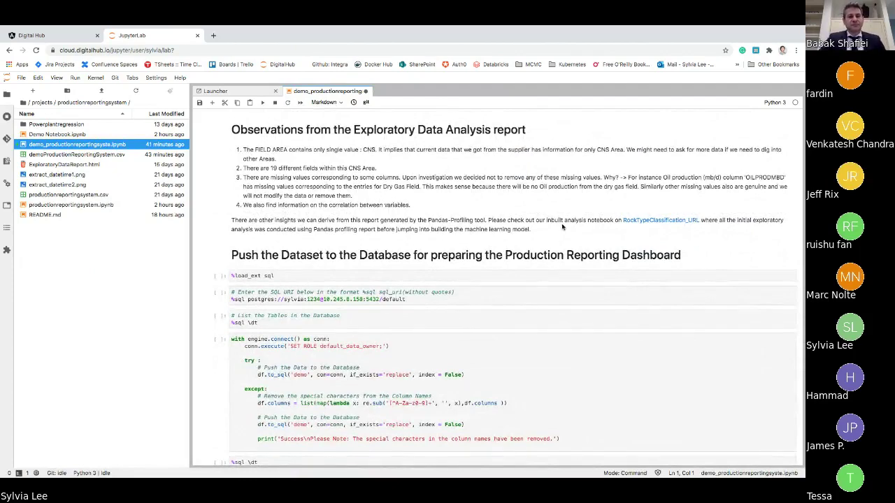
scroll(568, 226, down, 1)
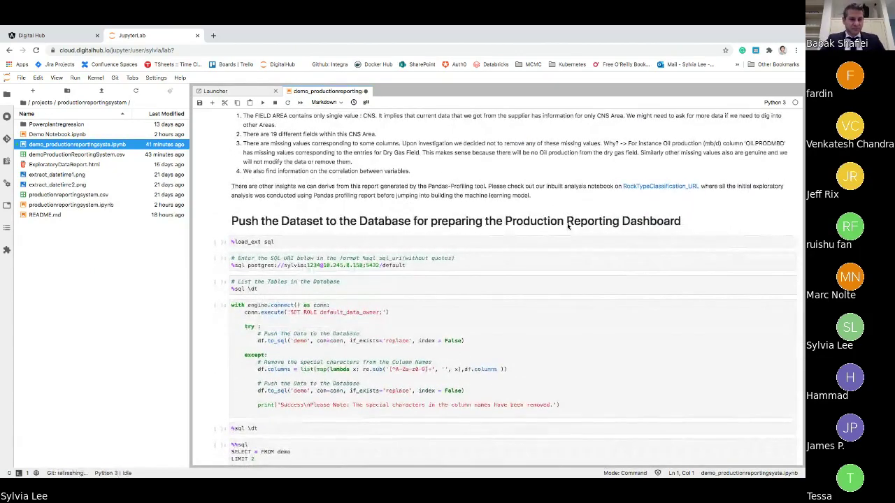
- Load the SQL extension, connect to the database and push the data to table 'demo'
click(552, 241)
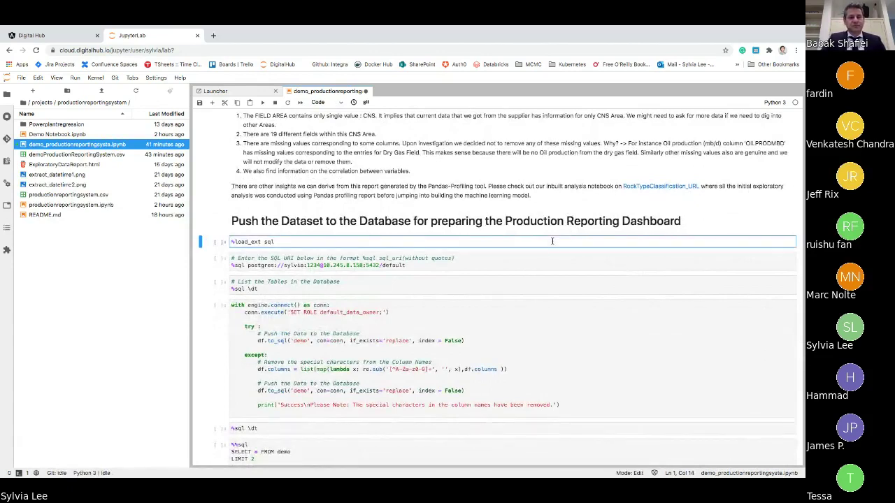
key(shift+Return)
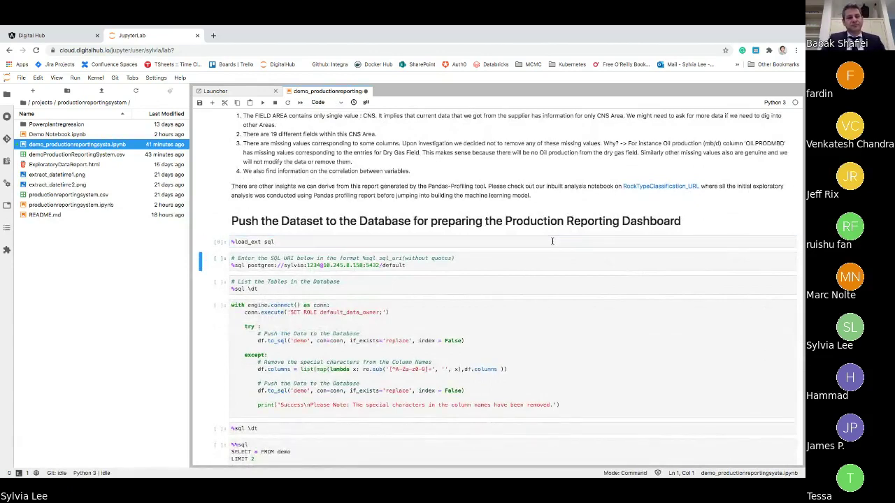
key(shift+Return)
key(shift+Return)
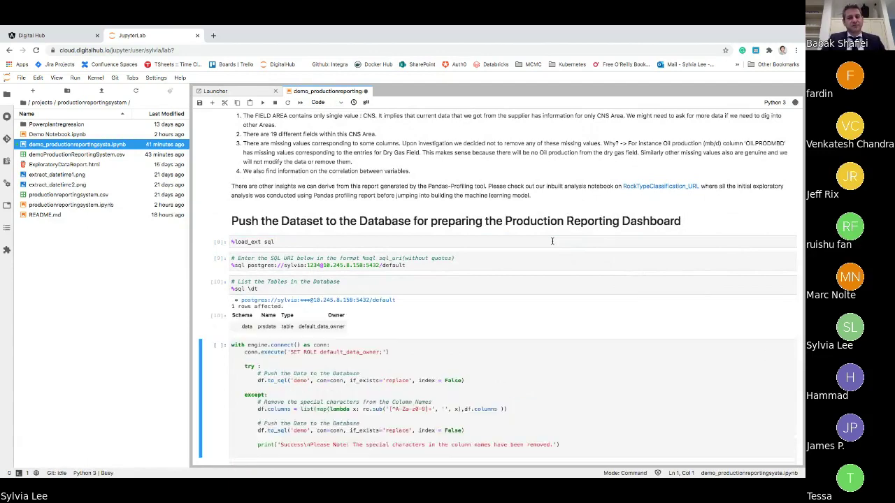
scroll(440, 304, down, 1)
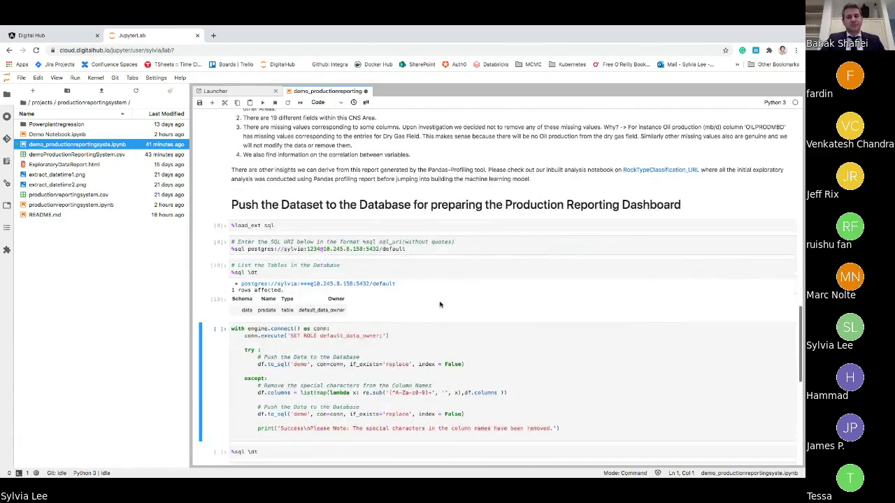
scroll(318, 286, down, 1)
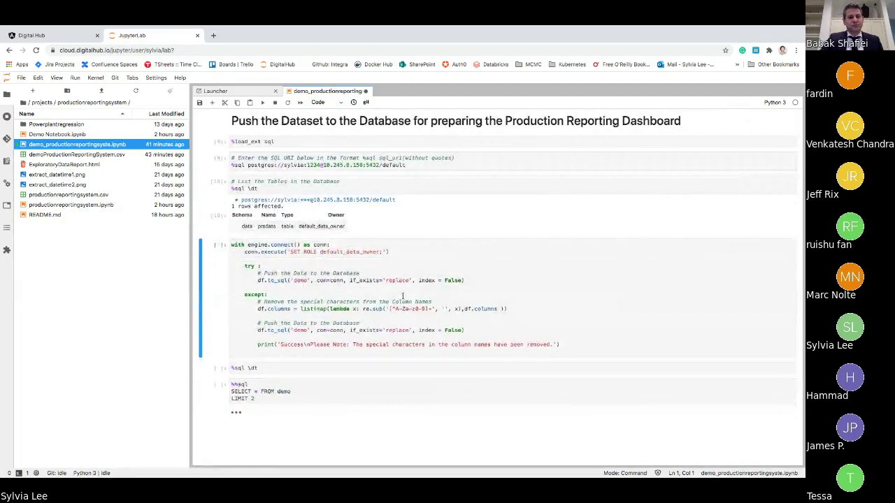
double_click(299, 280)
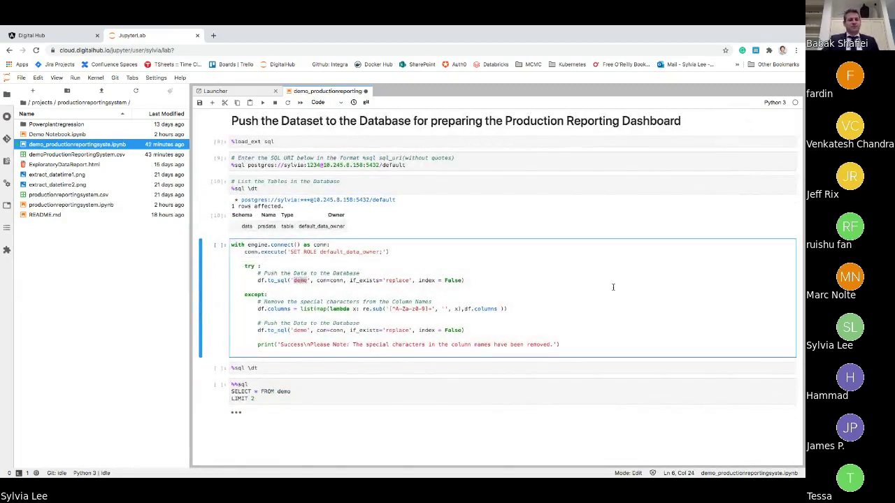
key(shift+Return)
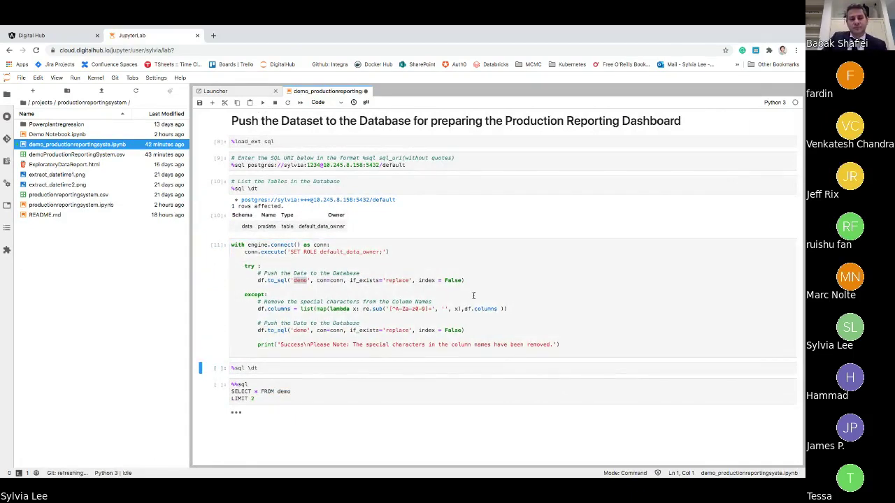
- List the database tables and query the first two rows of demo
scroll(453, 305, down, 2)
key(shift+Return)
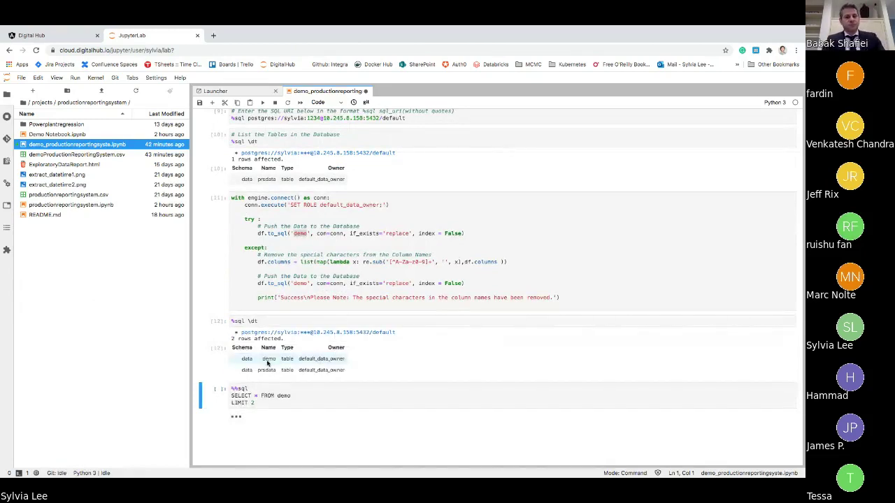
key(shift+Return)
scroll(397, 364, down, 3)
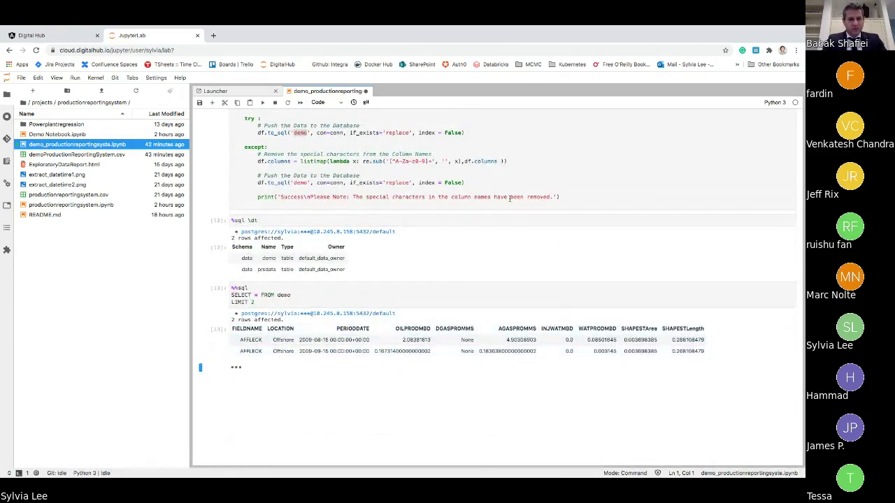
scroll(509, 198, up, 4)
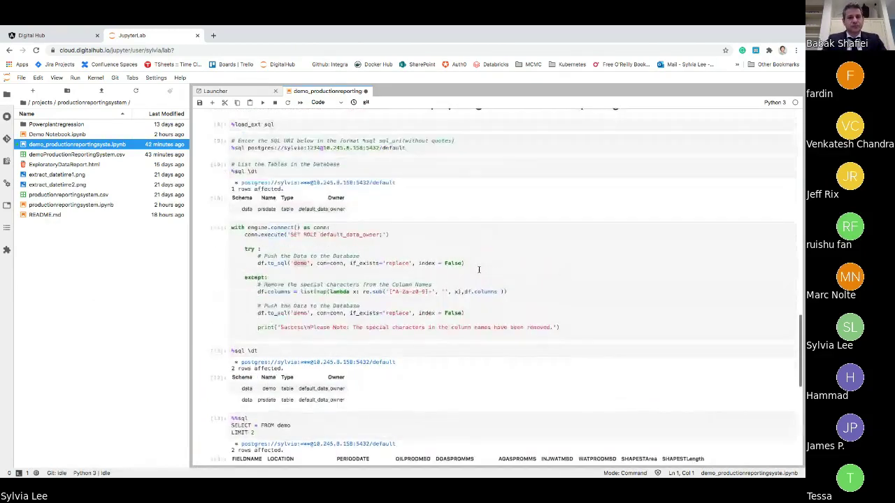
scroll(479, 269, up, 1)
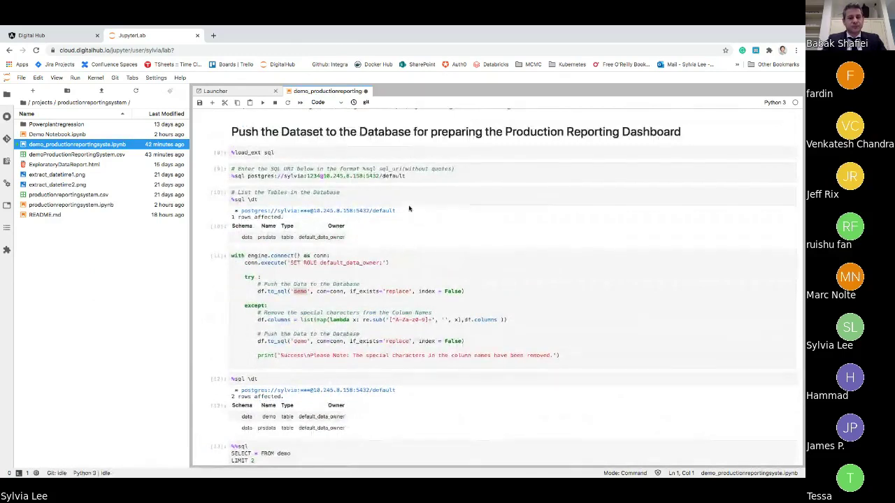
- Create a notebook from the digitalhub DH_Data_Ingestion_LabToDatabase.ipynb template
click(216, 92)
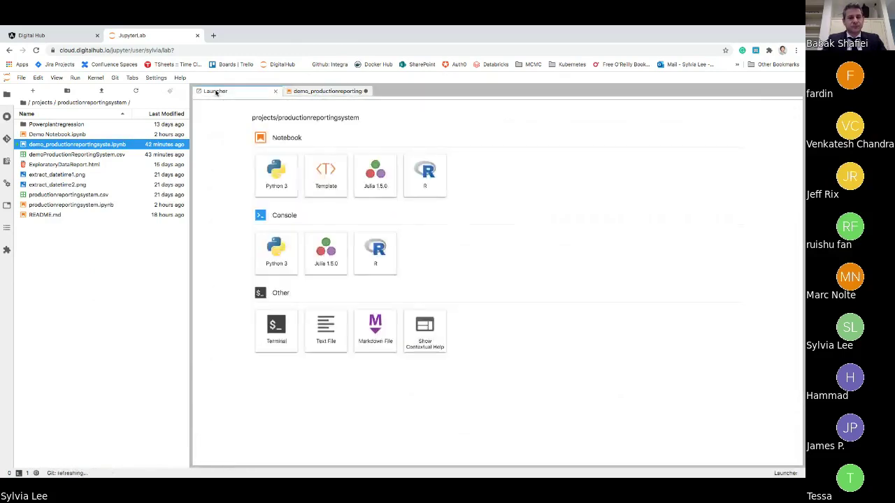
click(323, 177)
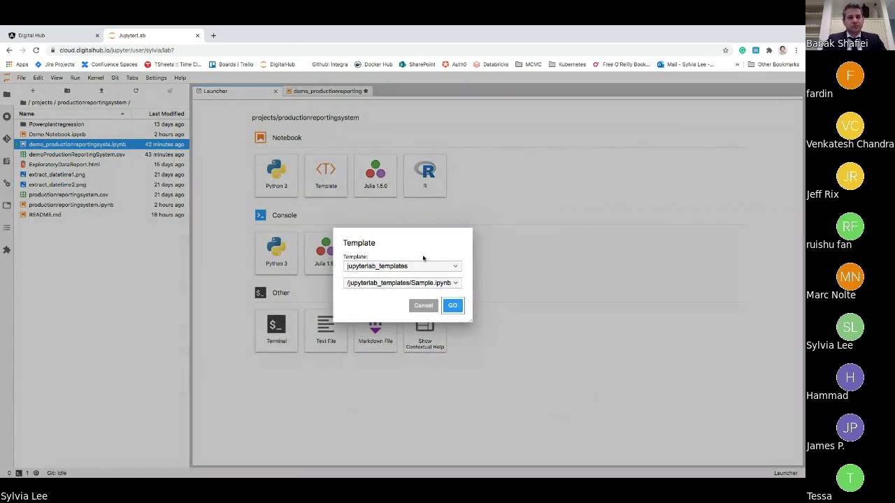
click(420, 266)
click(418, 281)
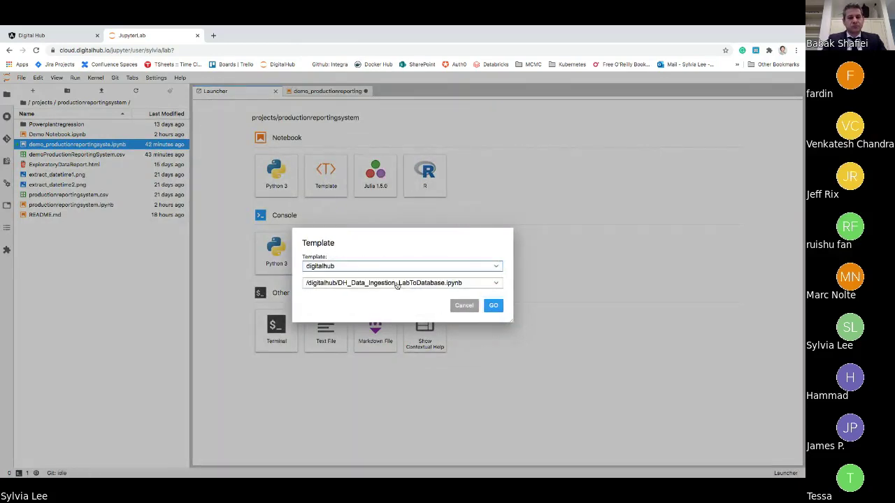
click(396, 286)
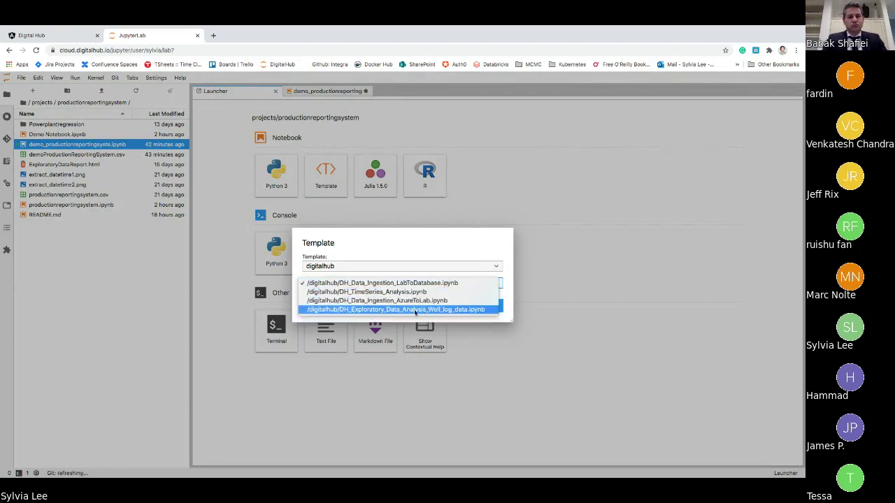
click(503, 306)
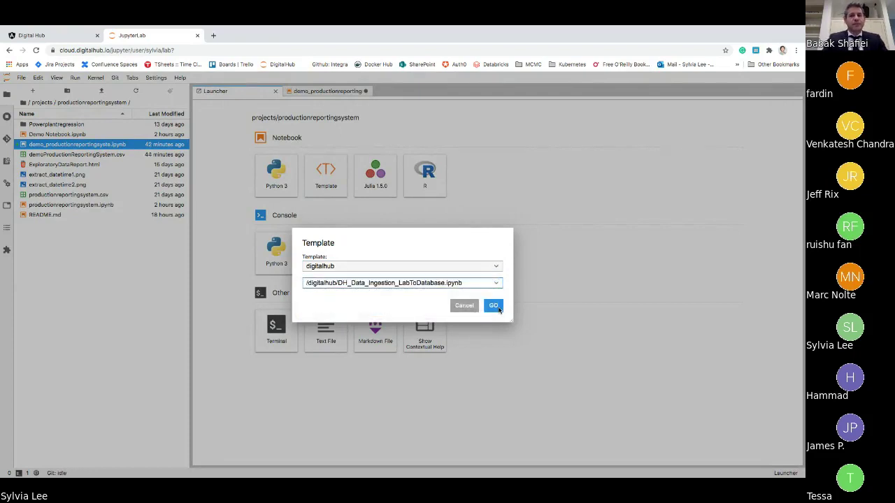
click(496, 307)
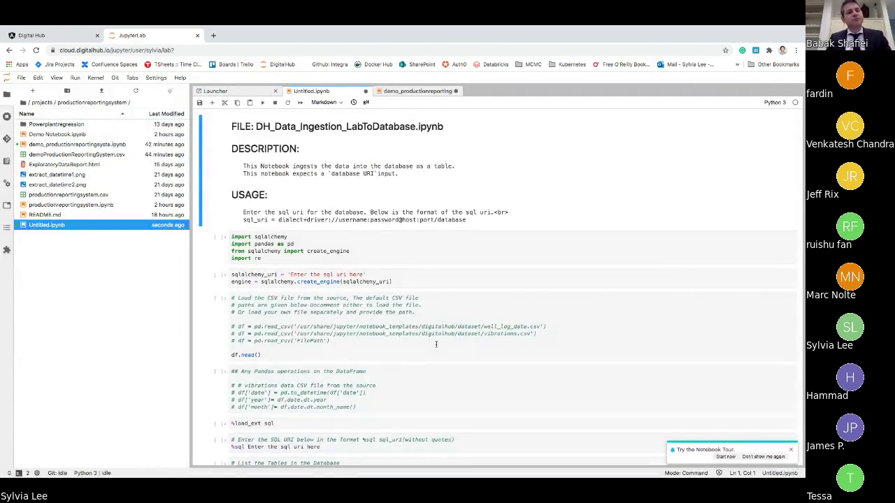
- Leave the notebook for the PowerPoint slide 'Oil and Gas Production Data Visualization'
scroll(435, 344, down, 1)
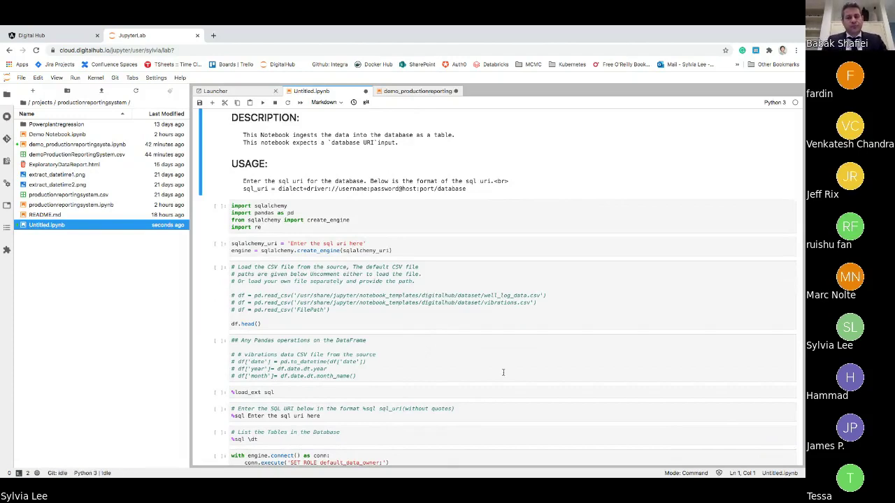
key(super+Tab)
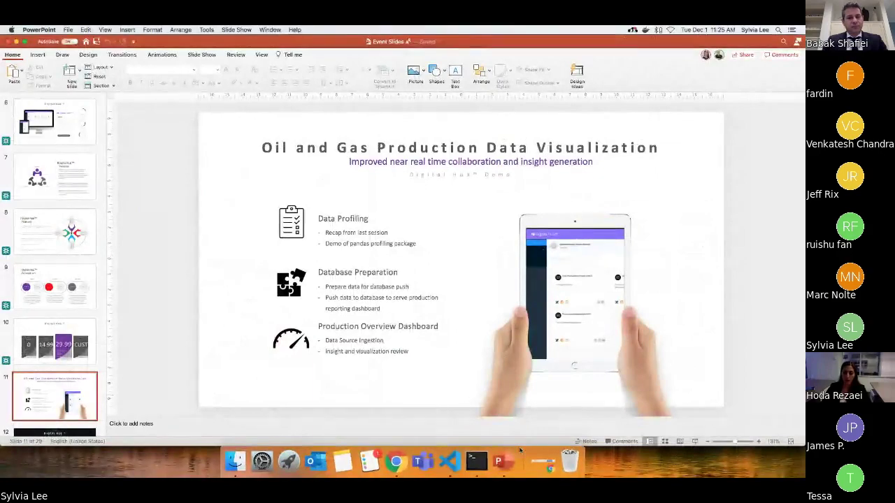
- Bring the RingCentral meeting window forward and stop the screen share
click(396, 461)
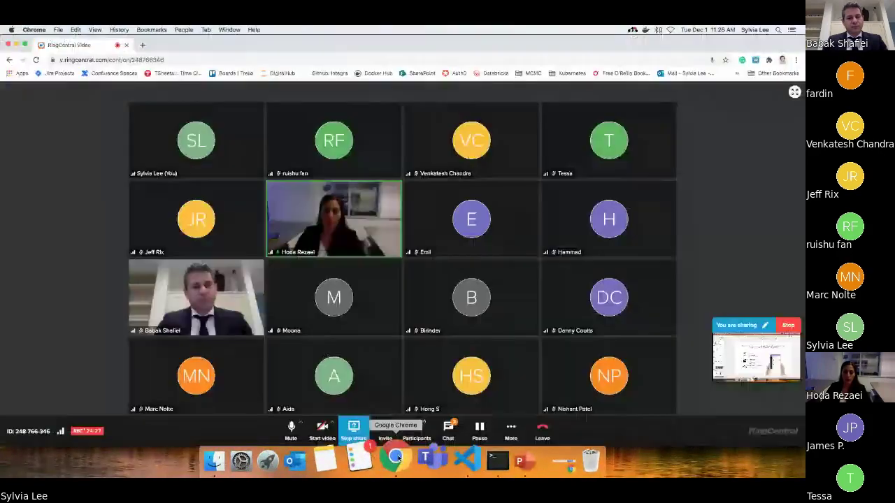
click(355, 433)
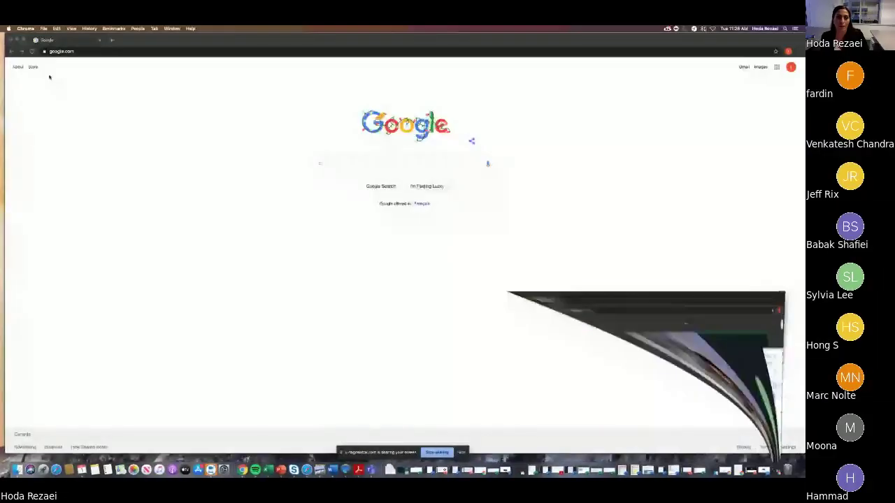
- Minimize the RingCentral meeting and load cloud.digitalhub.io in Chrome
click(81, 51)
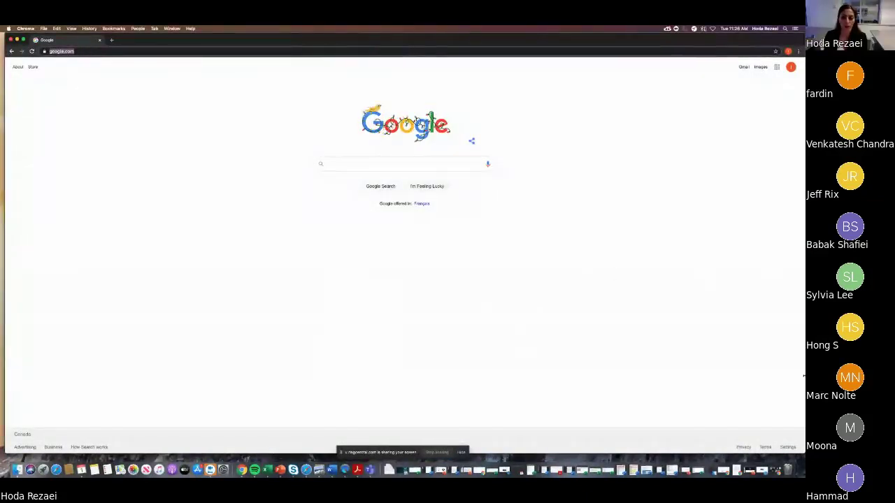
click(775, 470)
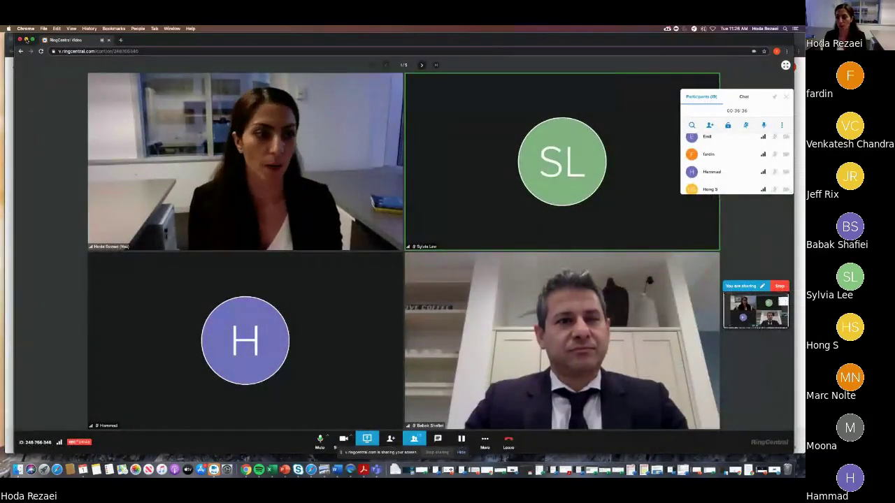
click(26, 39)
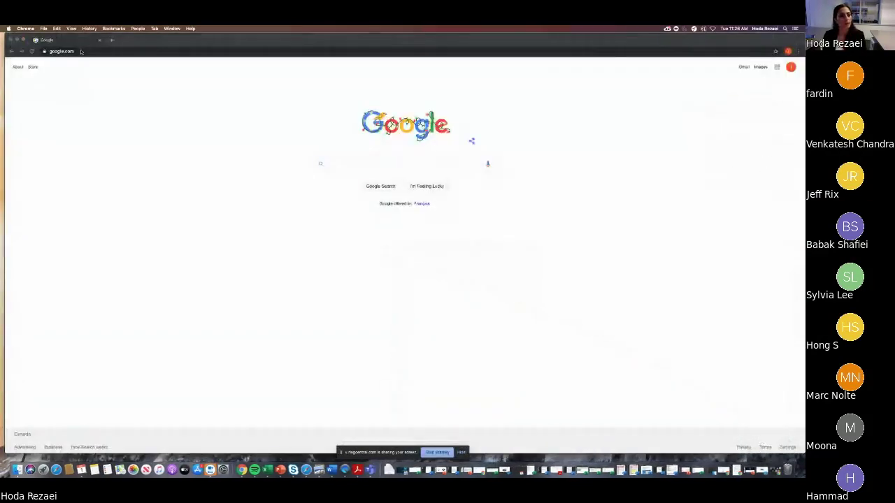
click(80, 51)
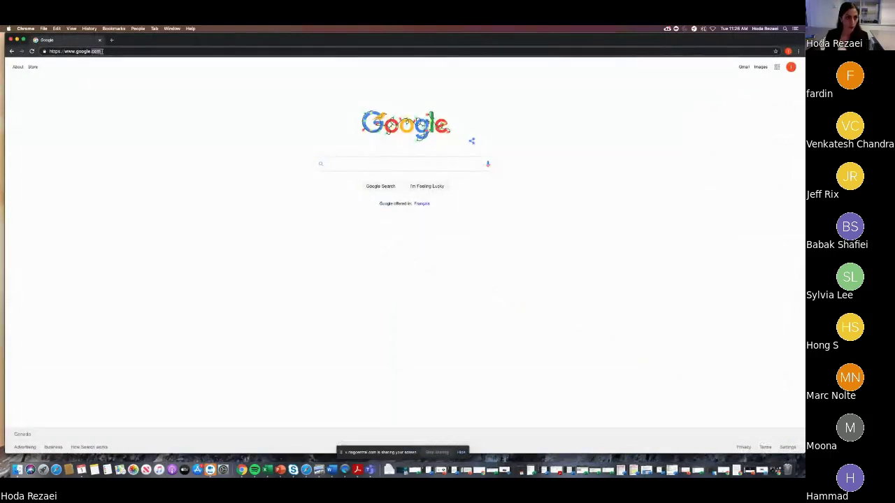
text(clou)
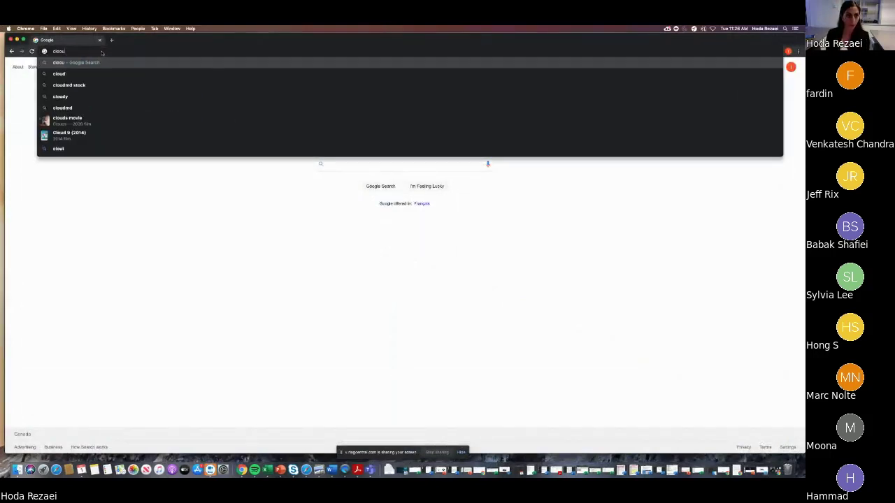
text(d.digitalhub.io)
key(Return)
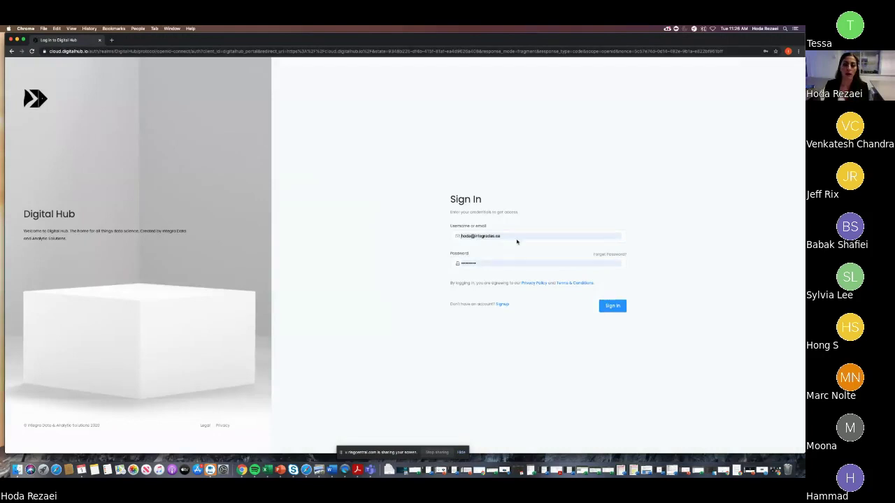
- Sign in to Digital Hub, open the ProductionReportingSystem project and launch its superset service
click(615, 309)
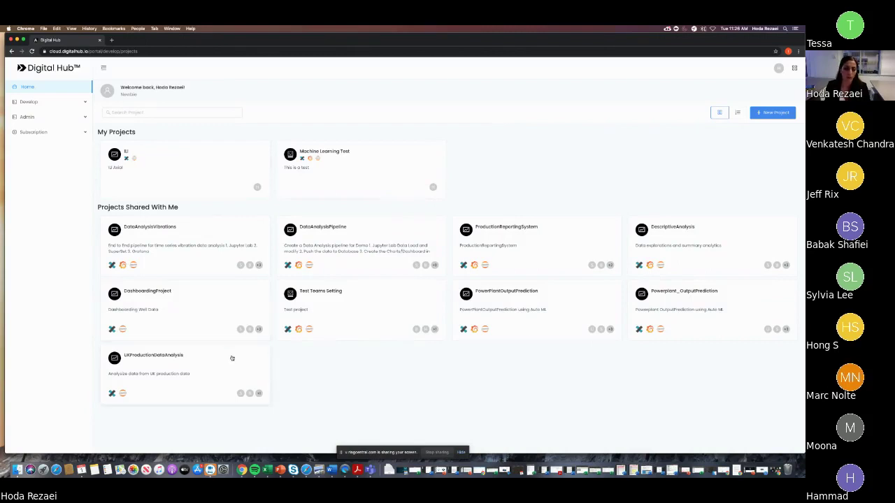
click(552, 232)
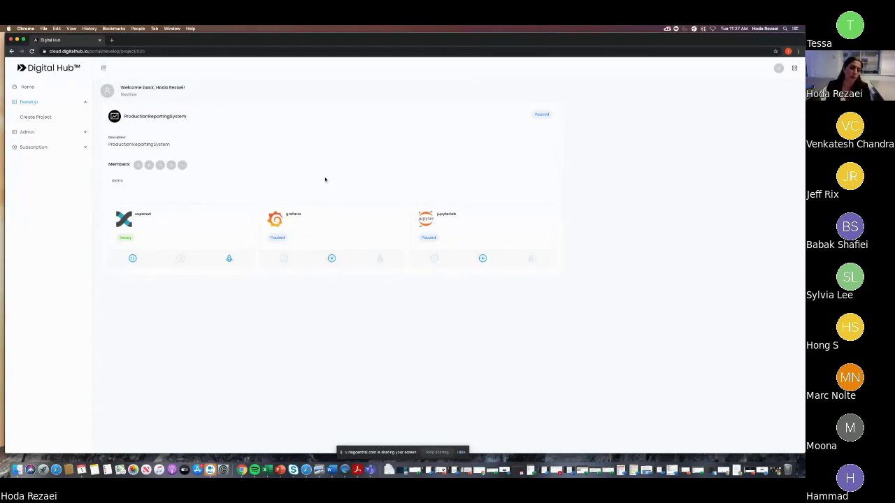
click(190, 230)
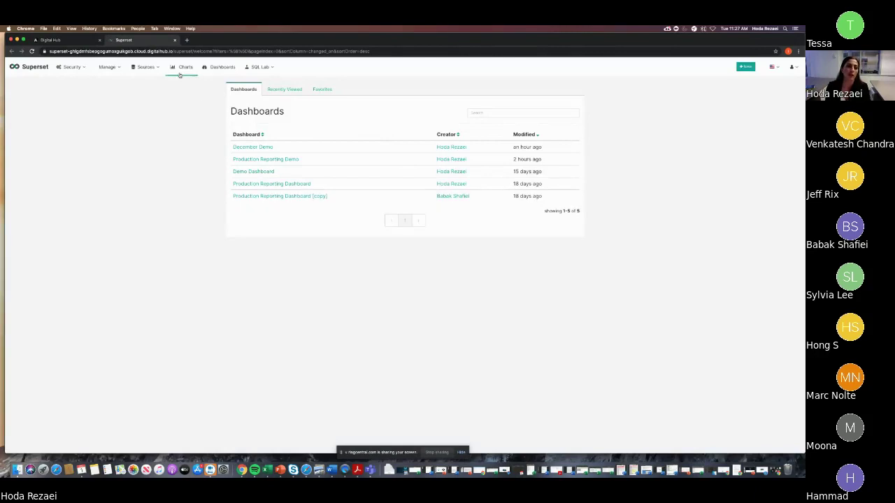
- View the registered tables under Sources > Tables, then open the + New menu
click(144, 67)
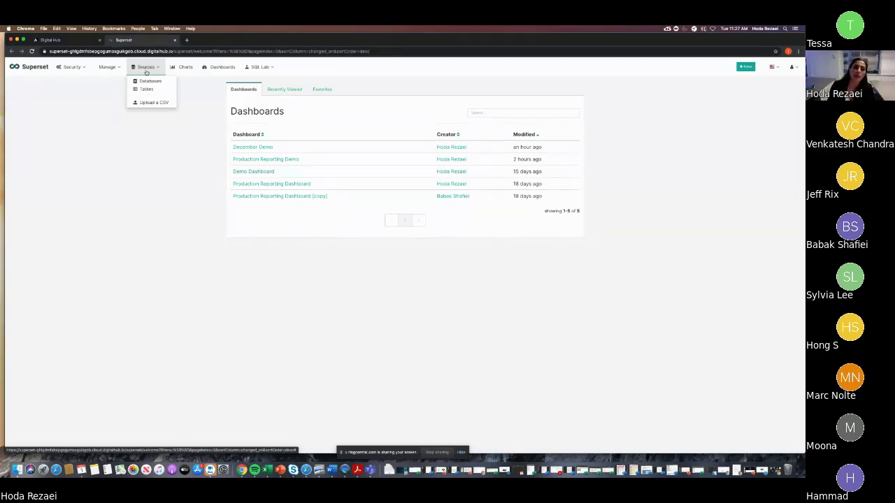
click(146, 88)
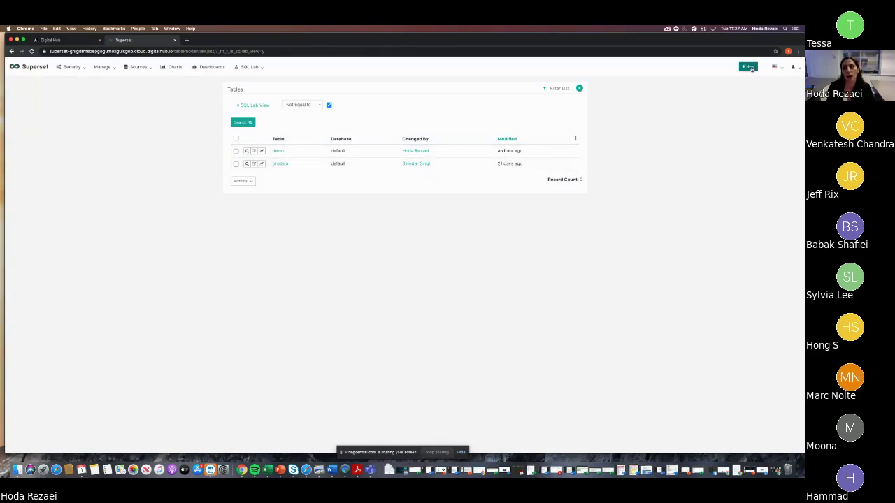
click(750, 67)
- Start a new chart with prsdata as its datasource and Line Chart as the visualization type
click(733, 86)
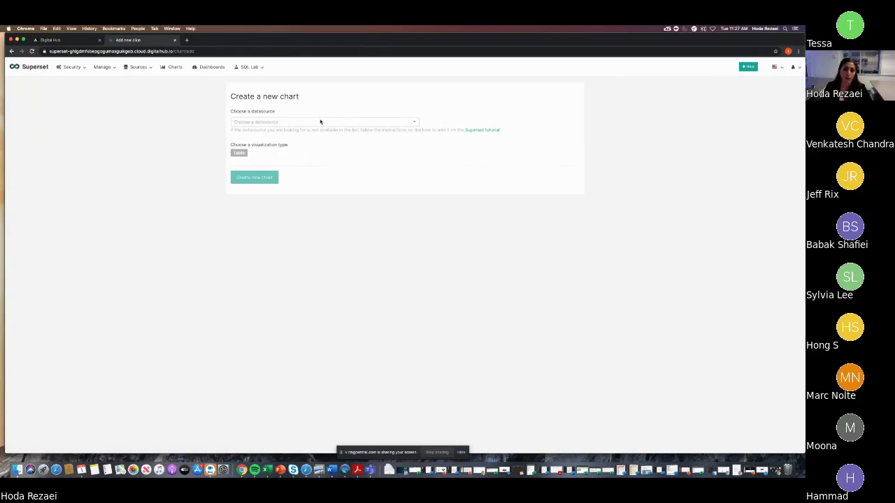
click(320, 121)
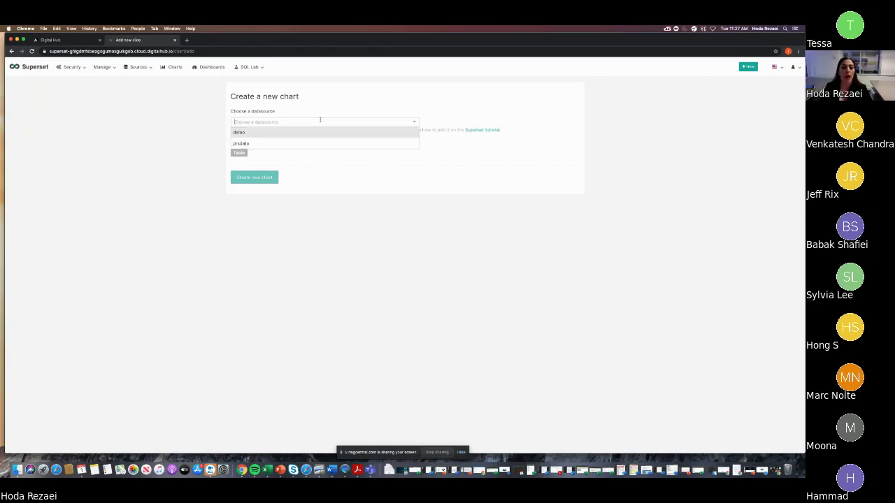
click(257, 143)
click(239, 153)
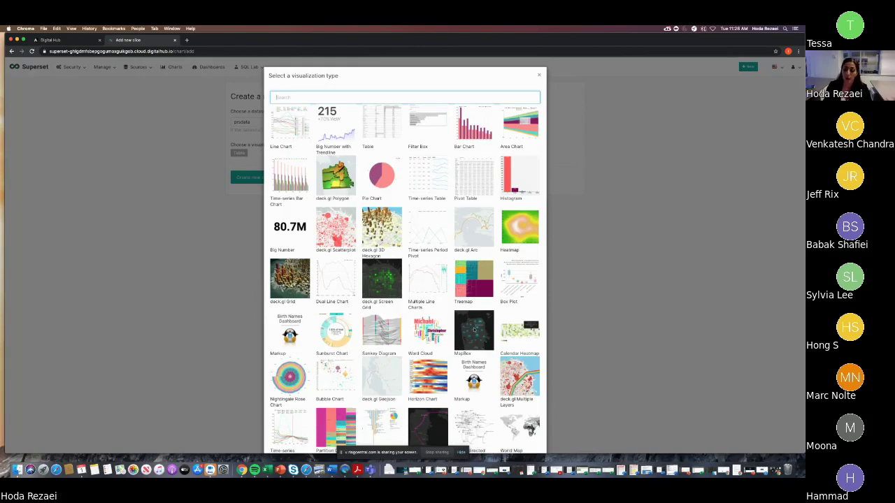
scroll(472, 330, down, 2)
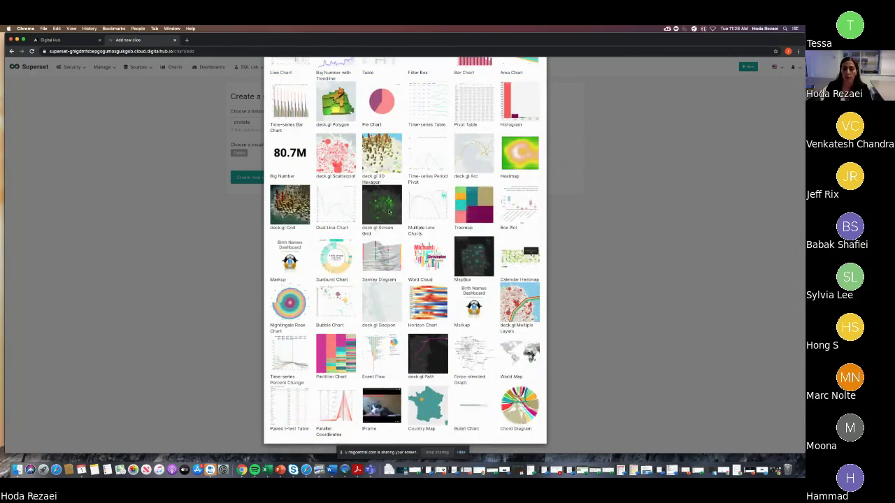
scroll(389, 211, up, 3)
click(296, 124)
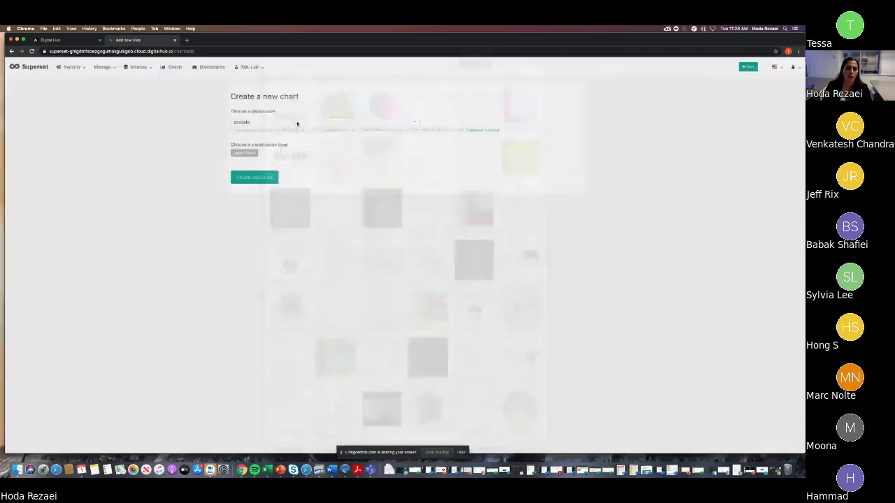
- Create the new chart and set its Time Range to No filter
click(266, 177)
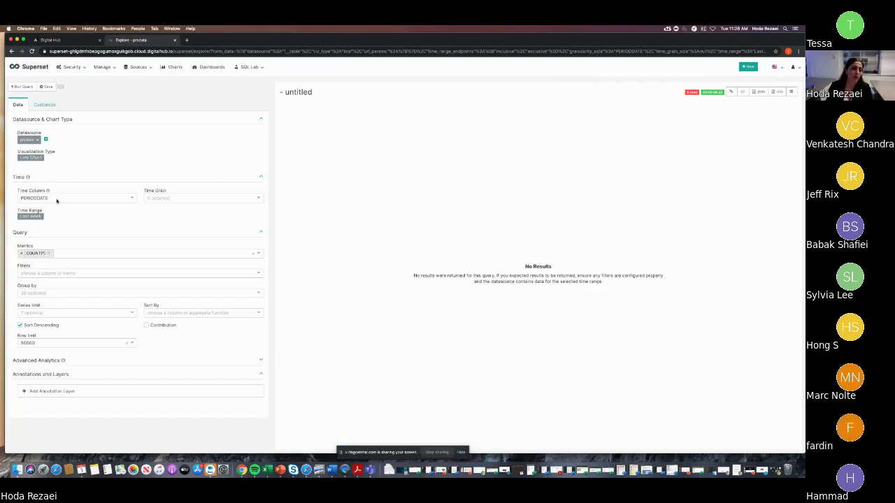
click(35, 218)
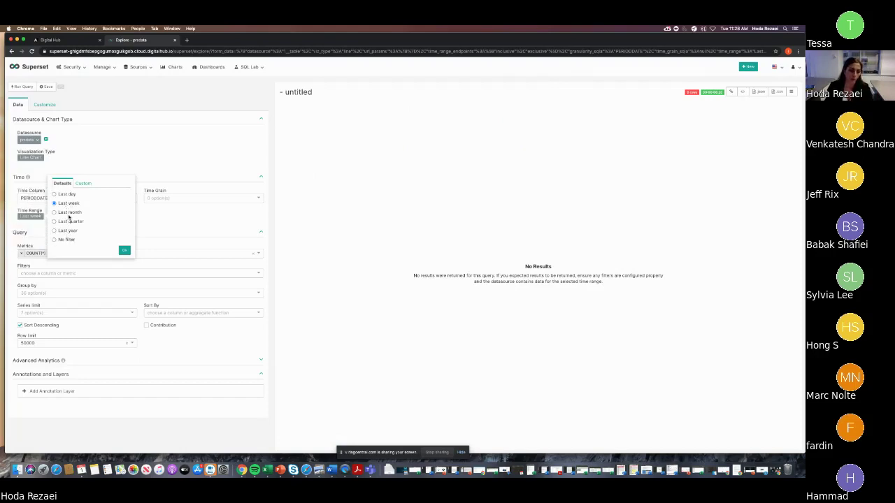
click(67, 240)
click(124, 250)
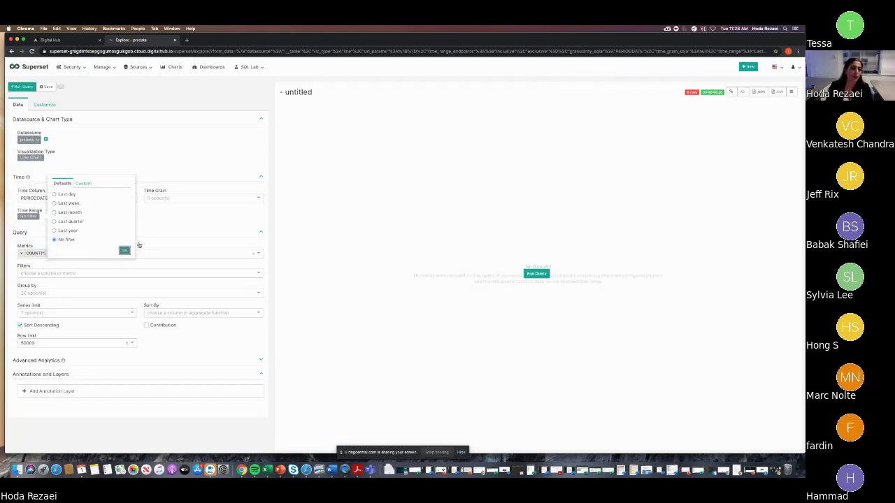
- Replace COUNT(*) with a SUM(OILPRODMD) metric and run the query
click(22, 253)
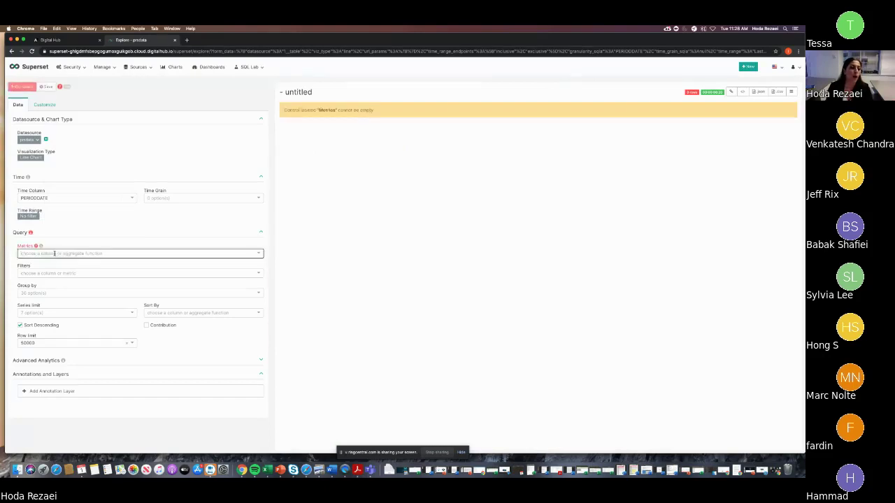
click(54, 253)
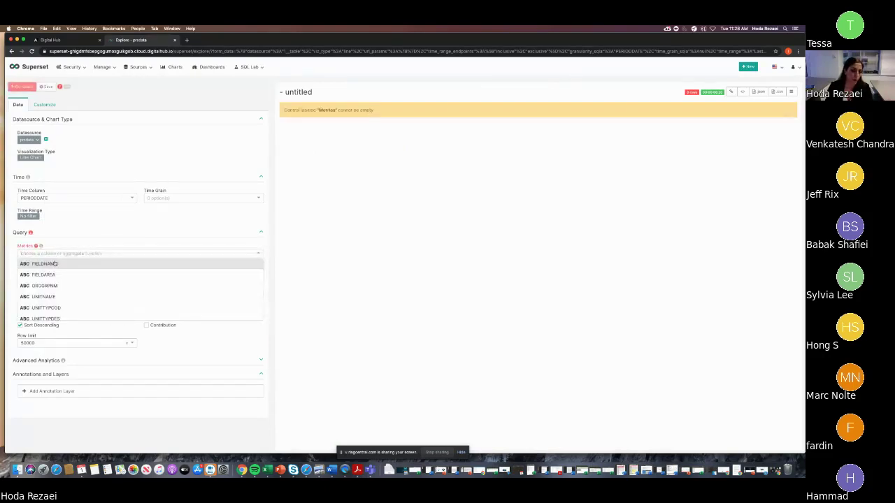
scroll(55, 285, down, 10)
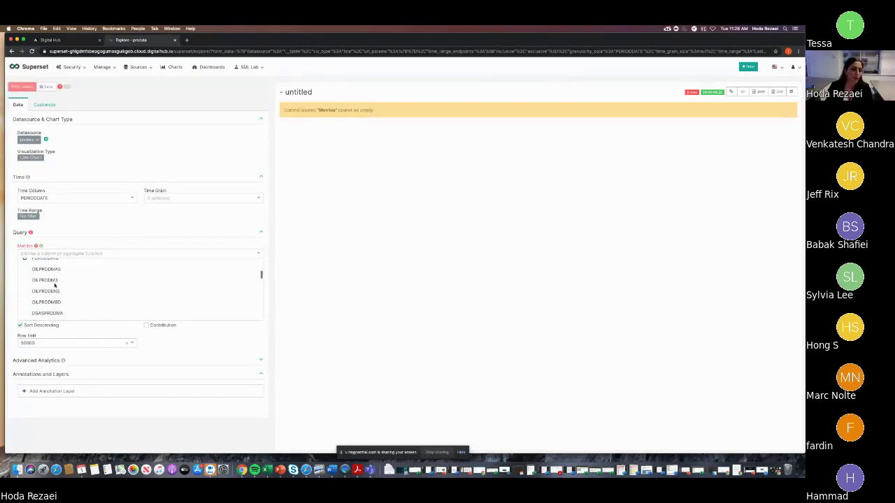
click(55, 299)
click(102, 271)
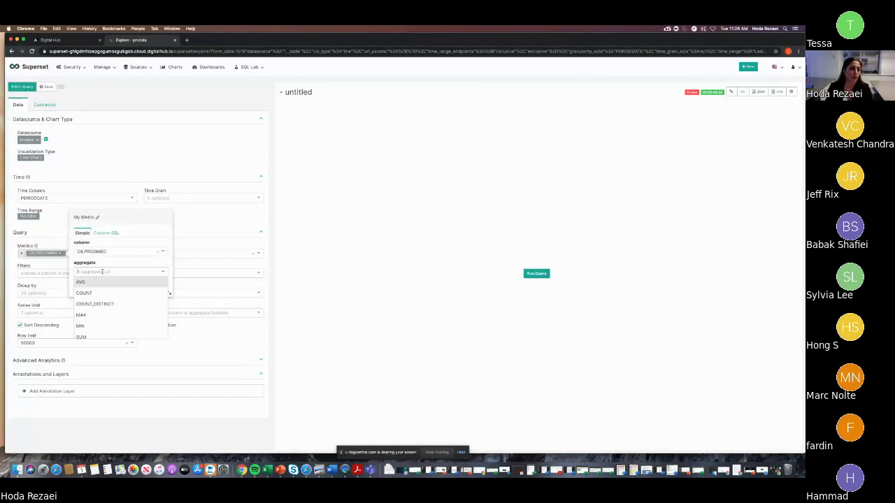
click(95, 337)
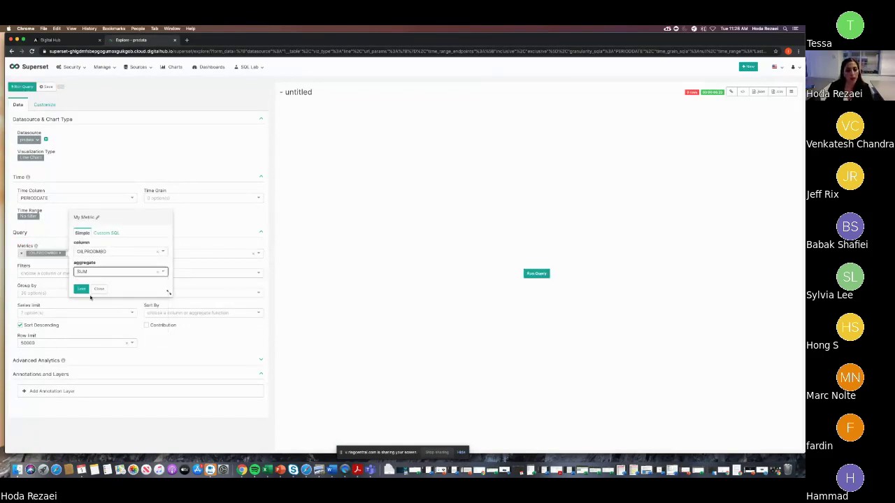
click(82, 289)
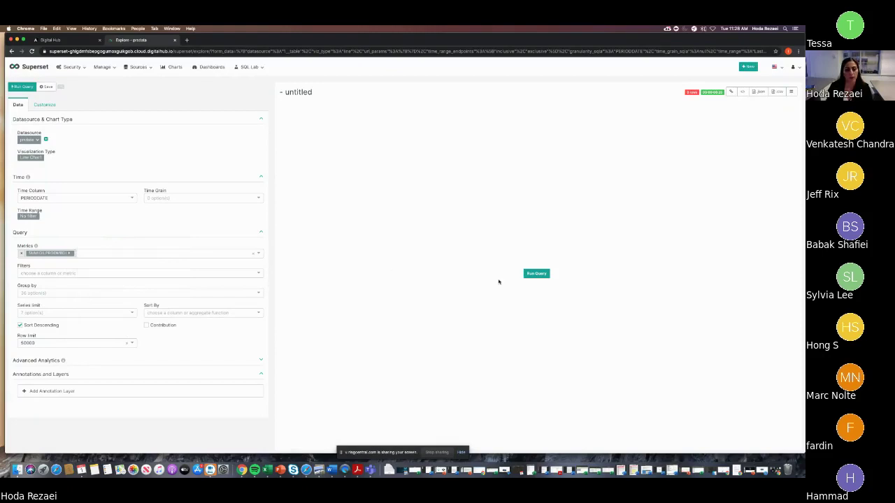
click(533, 276)
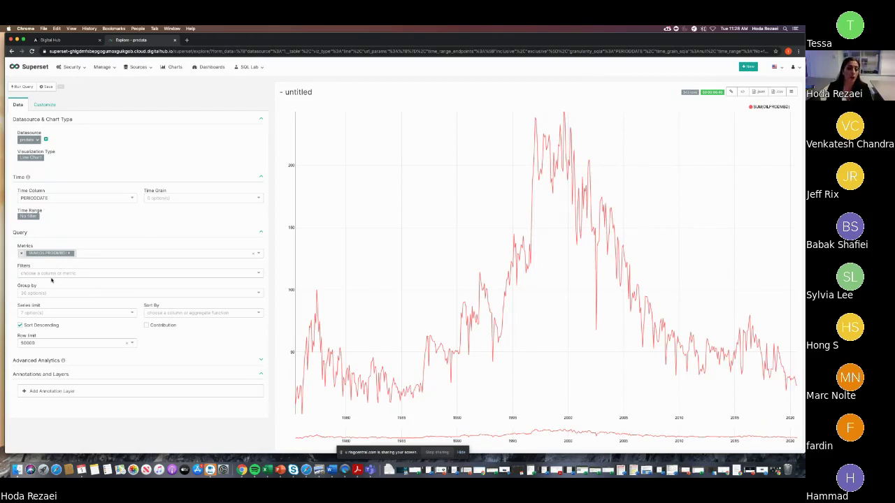
- Add SUM(INJWATMBD) as a second metric and rerun the query
click(84, 253)
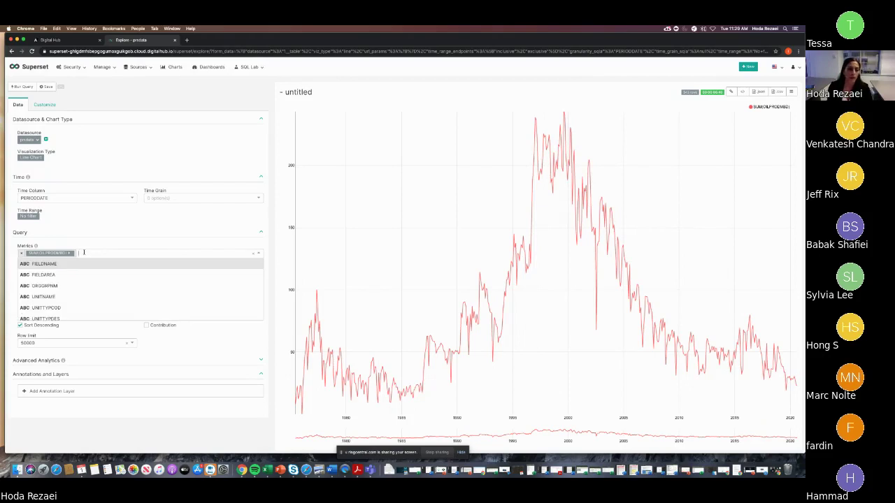
scroll(65, 309, down, 10)
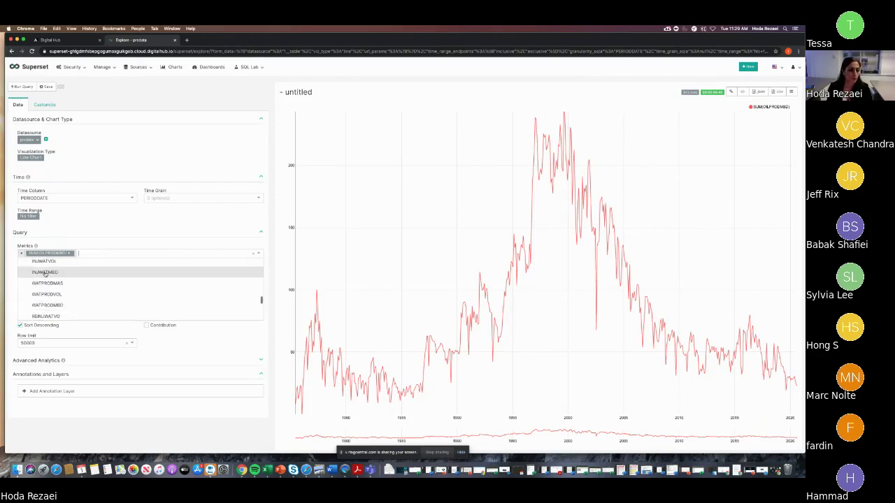
click(98, 272)
click(157, 272)
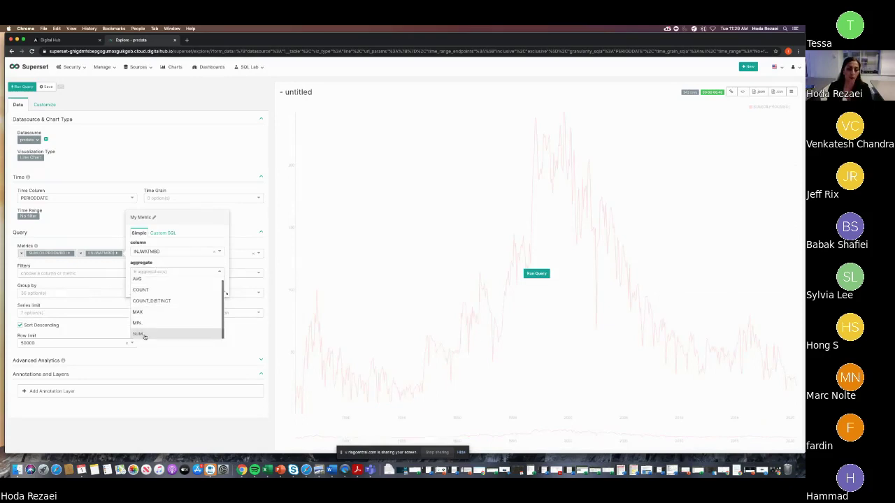
click(145, 336)
click(138, 288)
click(536, 274)
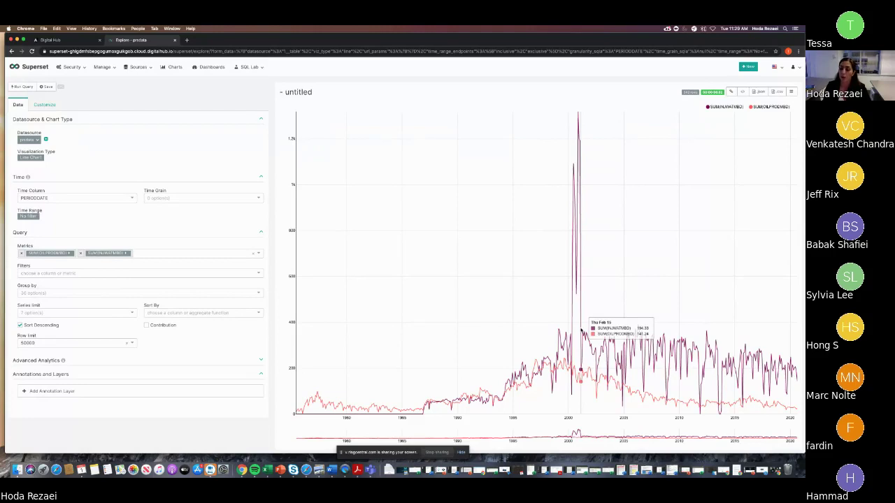
- Retitle the chart 'Trend', save it, and go to the Dashboards list
click(318, 92)
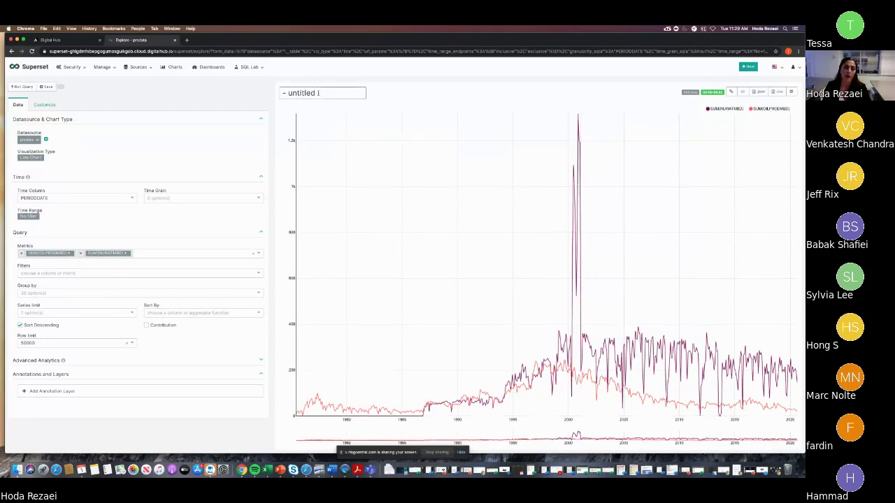
triple_click(318, 92)
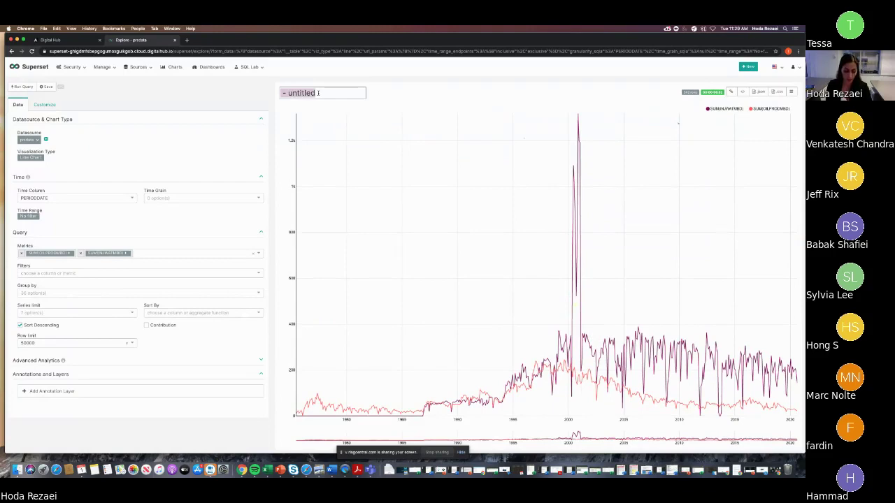
text(Trend)
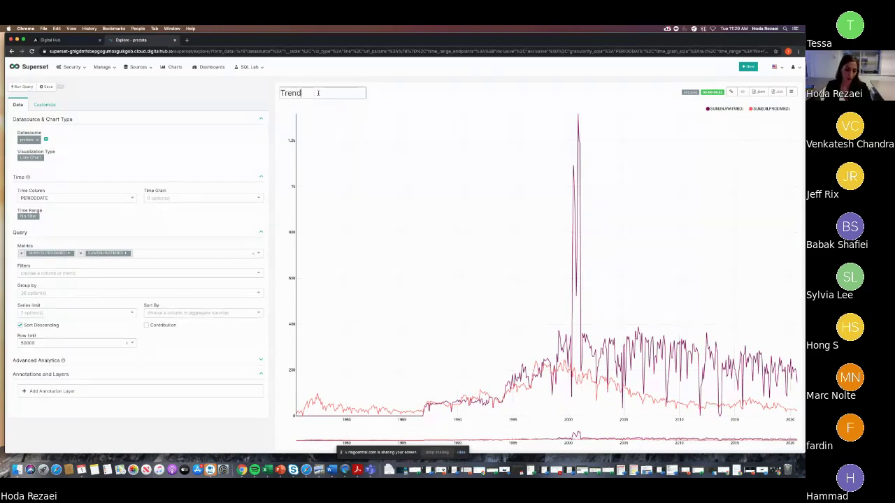
click(300, 106)
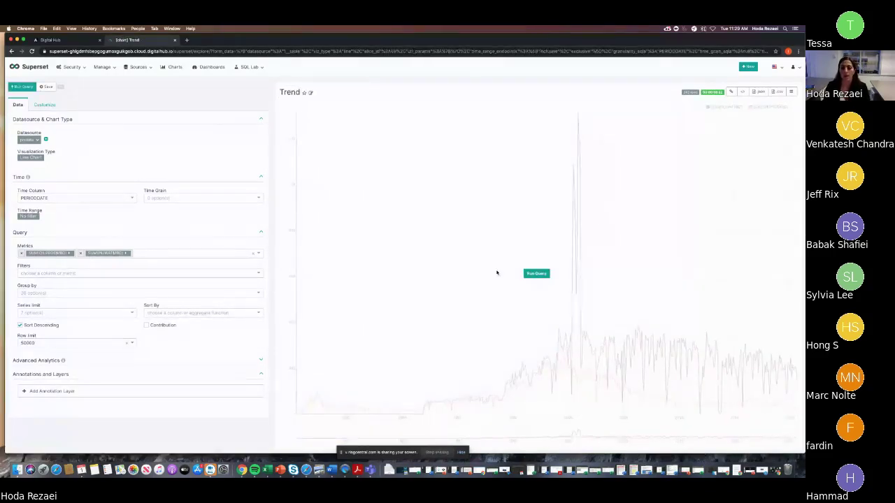
click(202, 68)
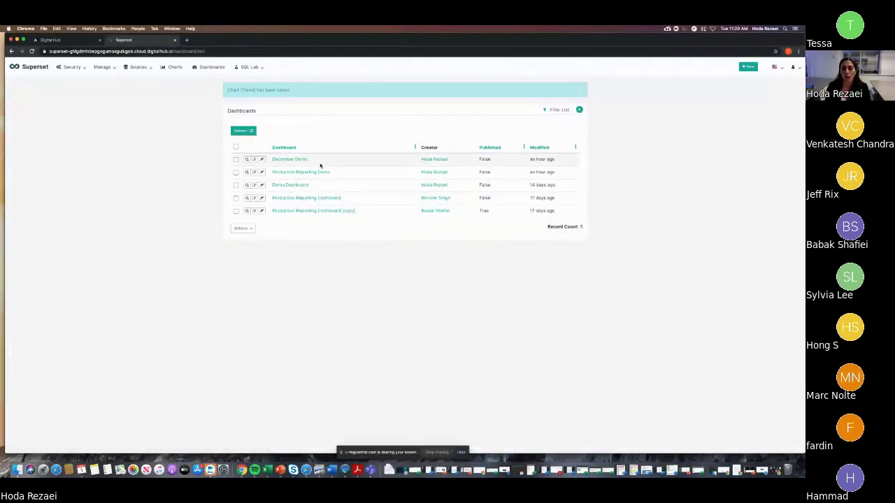
- Open the Production Reporting Dashboard and set its Field Name filter to ALMA
click(315, 198)
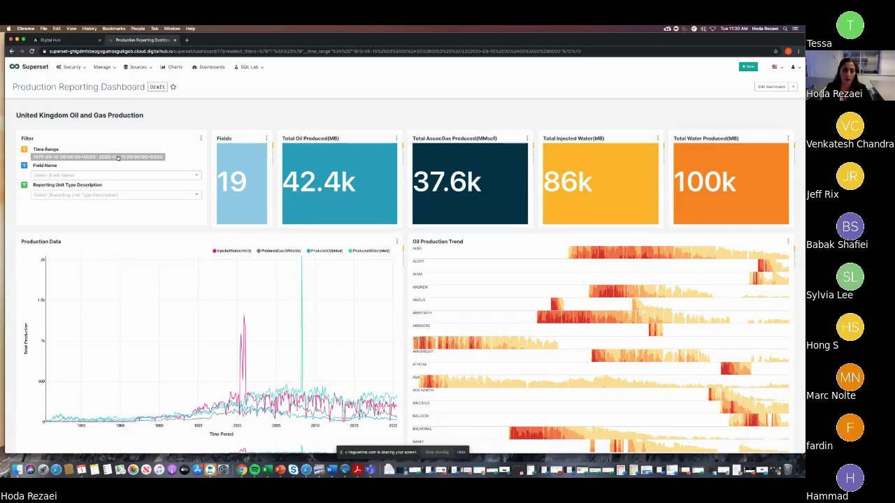
click(103, 176)
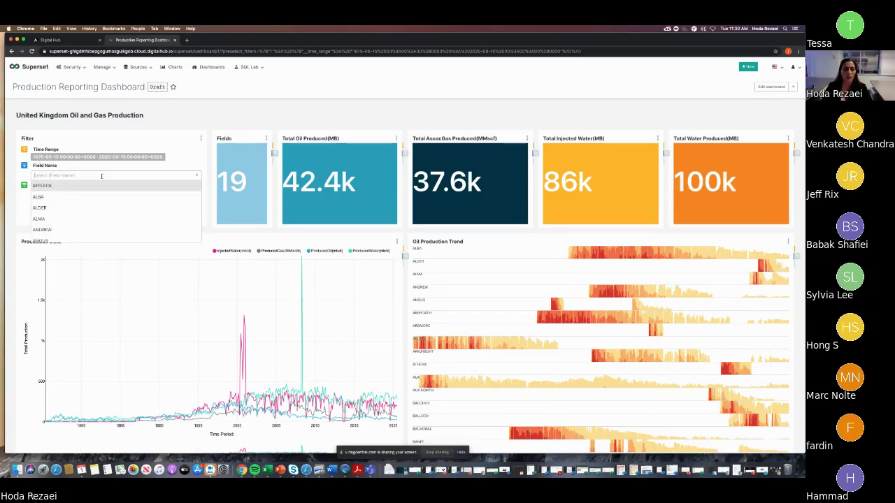
click(71, 218)
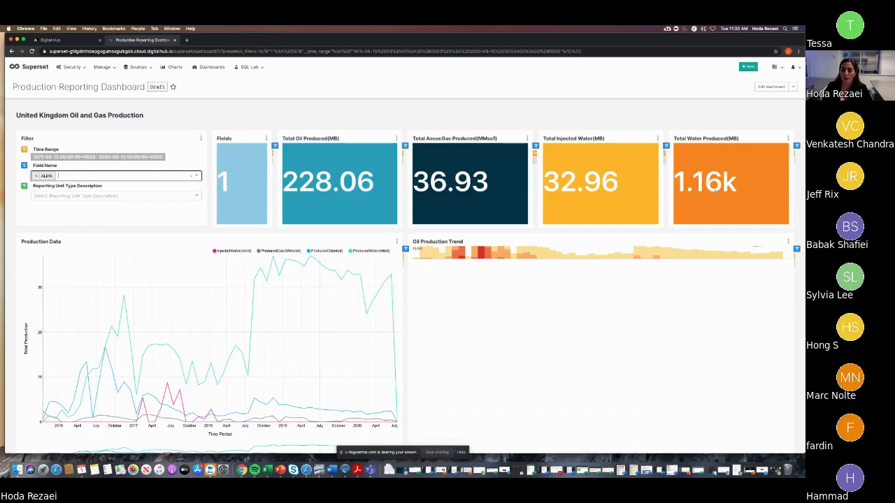
scroll(625, 281, down, 5)
scroll(585, 284, down, 2)
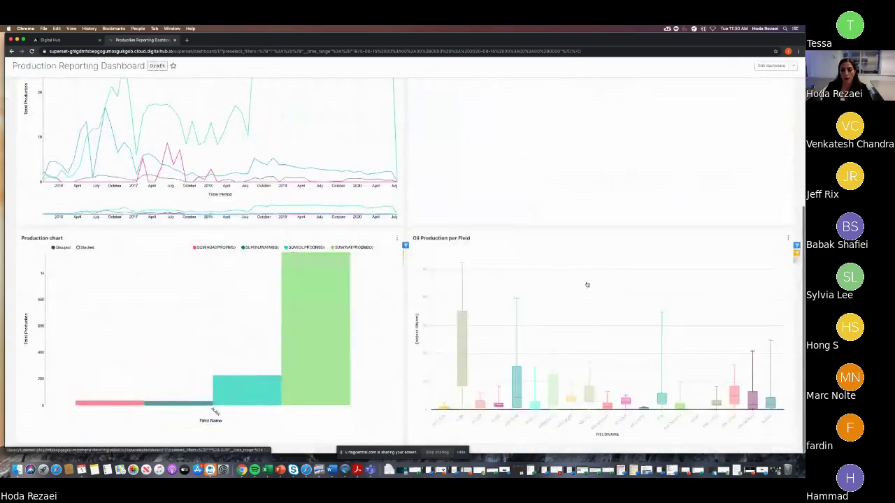
scroll(567, 284, up, 7)
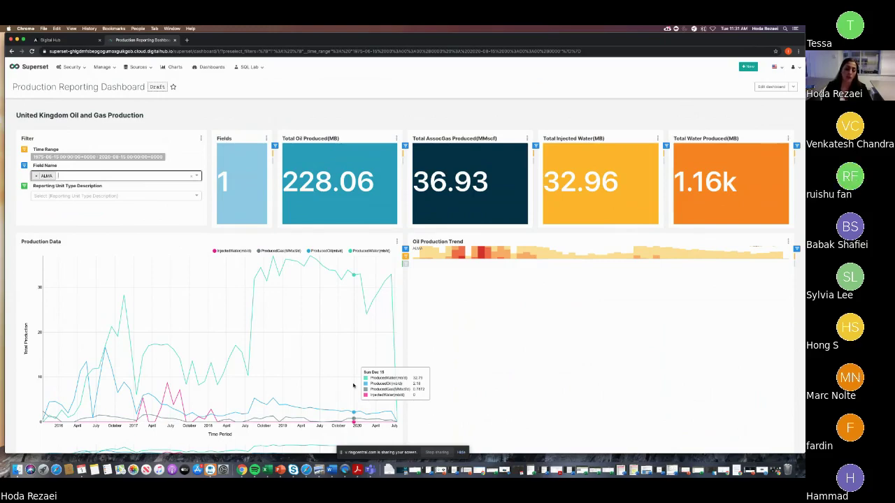
scroll(353, 385, down, 2)
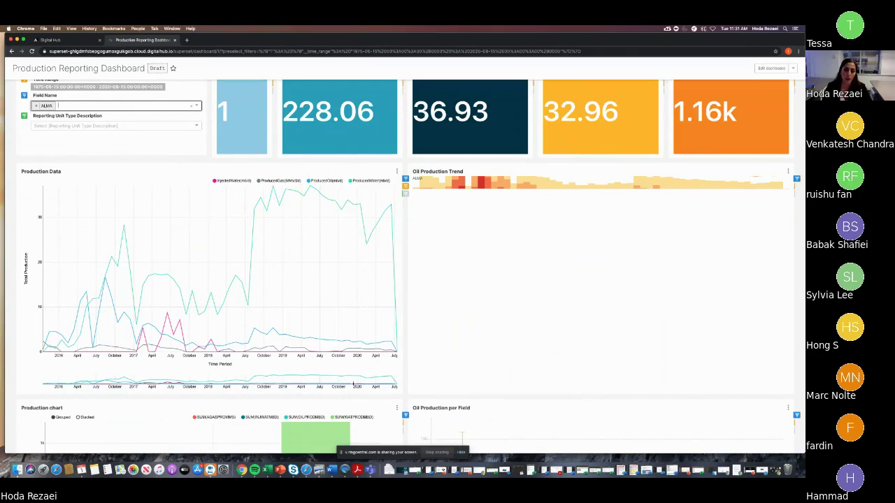
scroll(353, 384, down, 5)
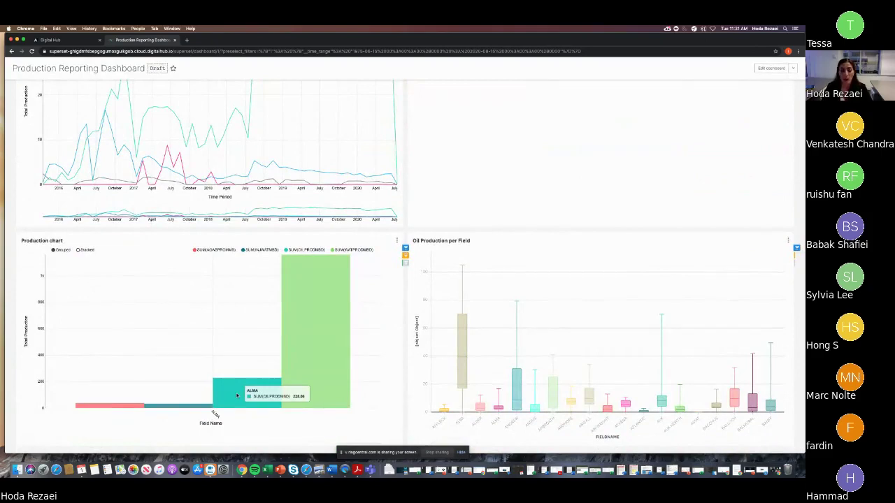
scroll(237, 396, up, 5)
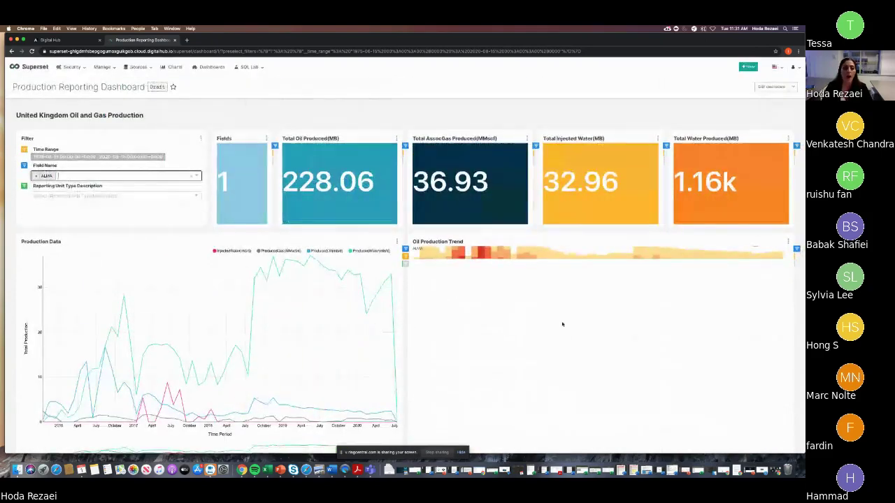